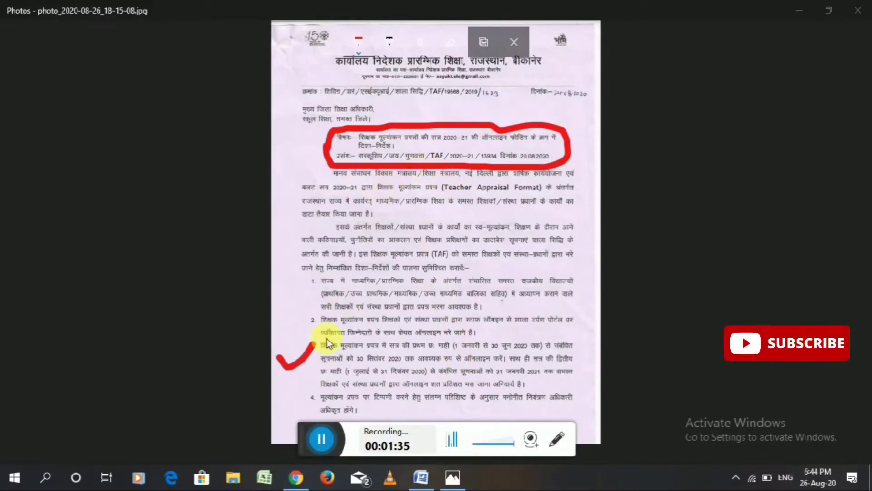
Switch to Chrome, search the web for "shaladarpan" and open the Integrated ShalaDarpan, Rajasthan site
{"action": "left_click", "coordinate": [296, 477]}
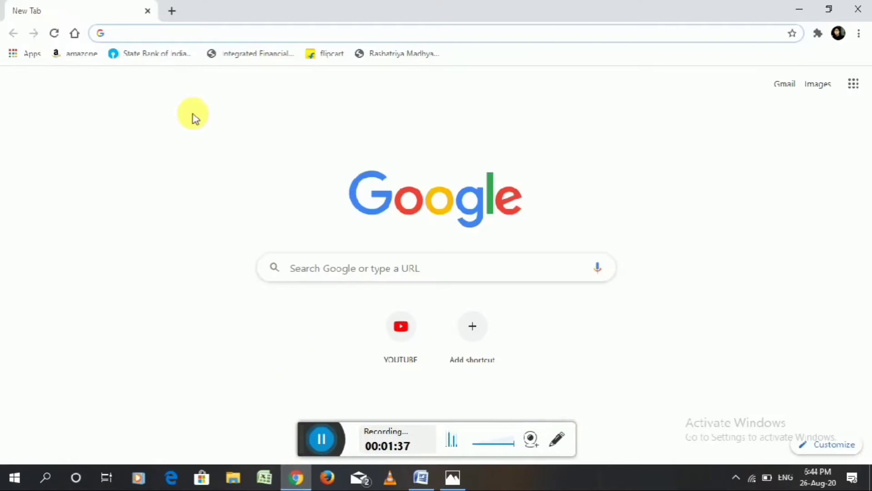
{"action": "left_click", "coordinate": [161, 40]}
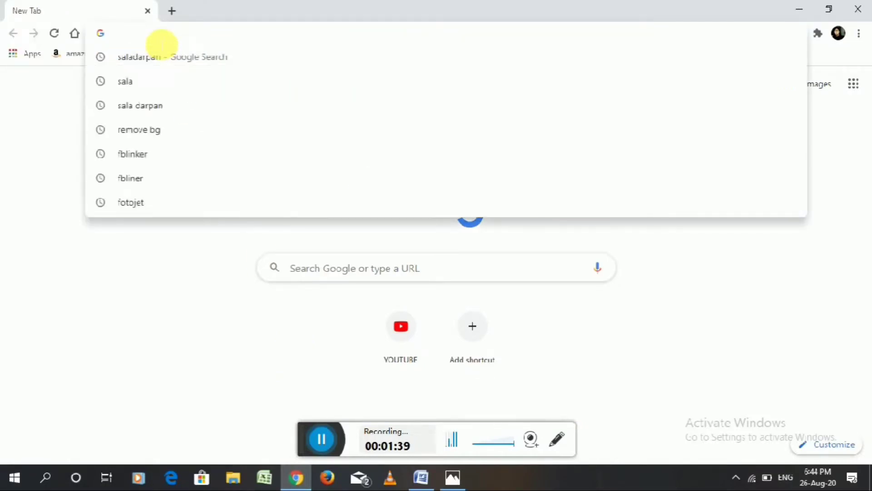
{"action": "type", "text": "shala"}
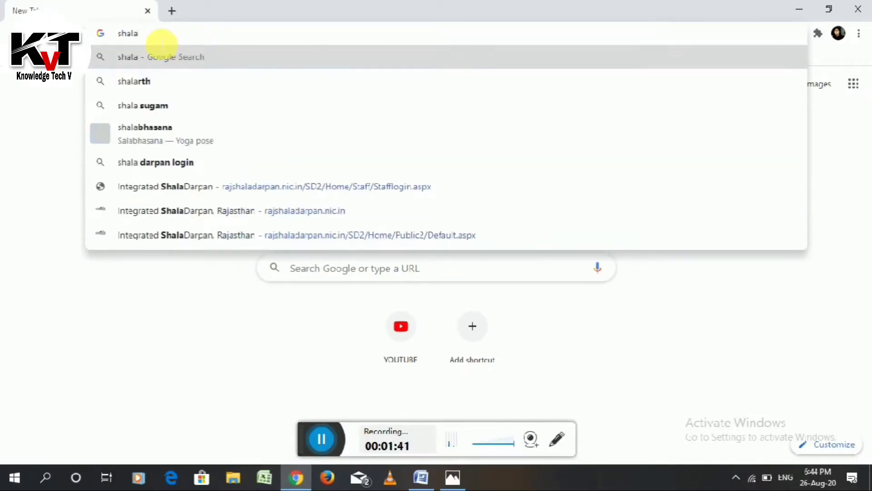
{"action": "type", "text": "darpan"}
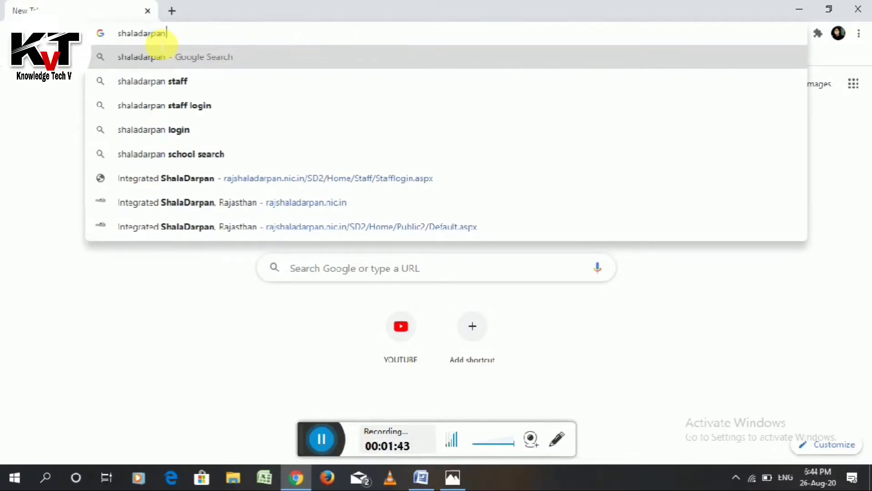
{"action": "key", "text": "Return"}
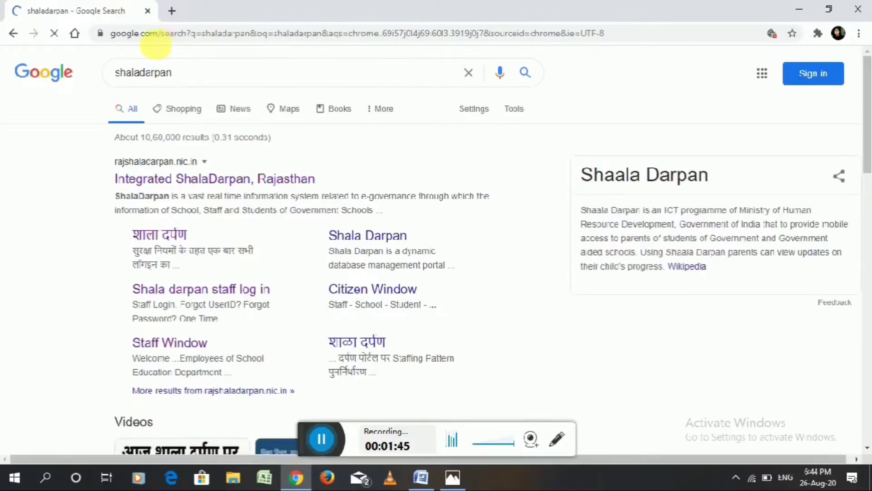
{"action": "left_click", "coordinate": [201, 180]}
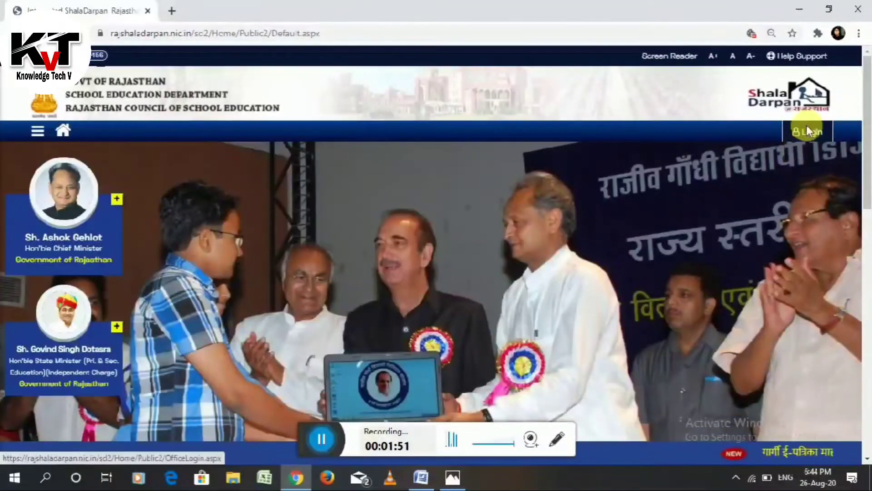
Open the portal's office login form and log in with the school's login name, password and captcha code
{"action": "left_click", "coordinate": [811, 134]}
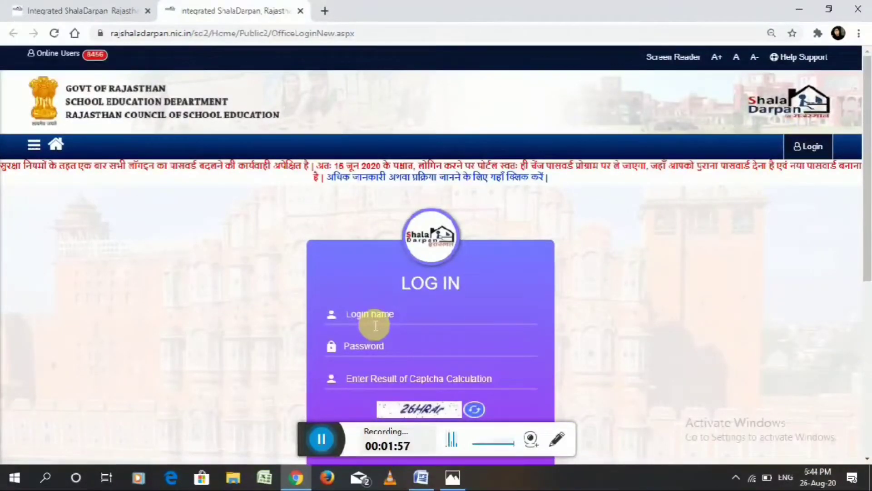
{"action": "left_click", "coordinate": [377, 357]}
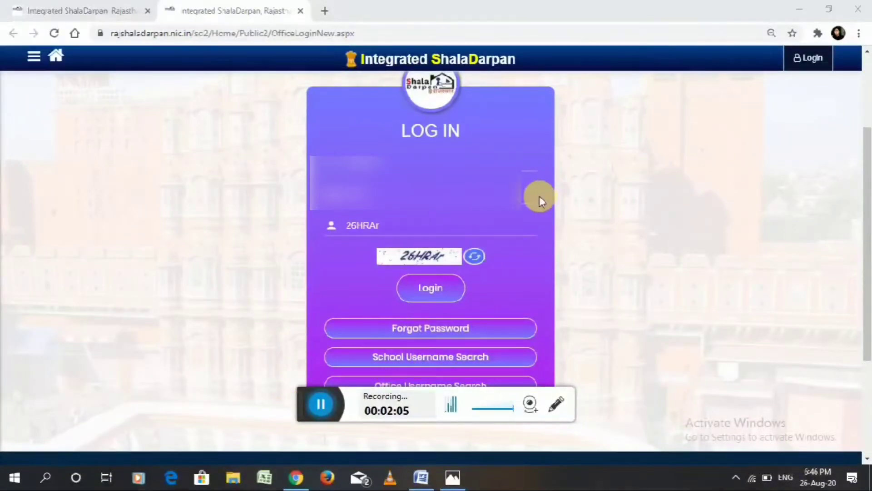
{"action": "left_click", "coordinate": [431, 287]}
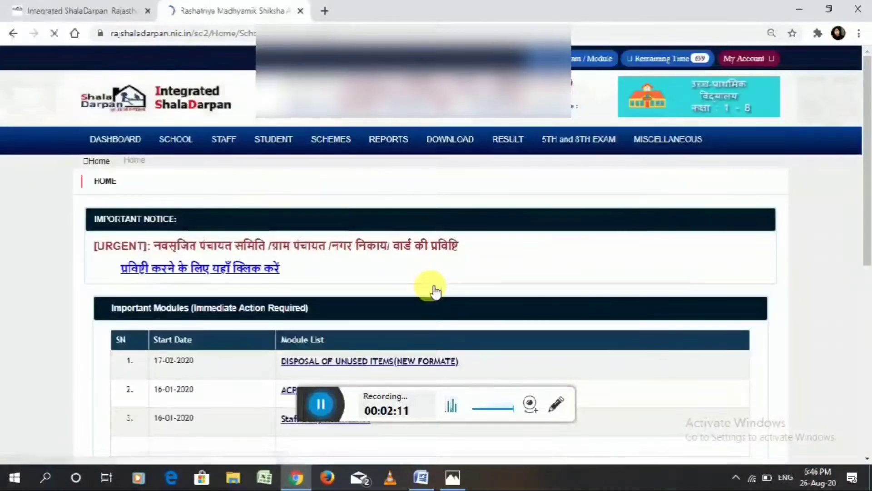
Open the Subject Teacher Mapping page from the result entries of the school account
{"action": "scroll", "coordinate": [476, 295], "scroll_direction": "down", "scroll_amount": 3}
{"action": "scroll", "coordinate": [476, 295], "scroll_direction": "up", "scroll_amount": 3}
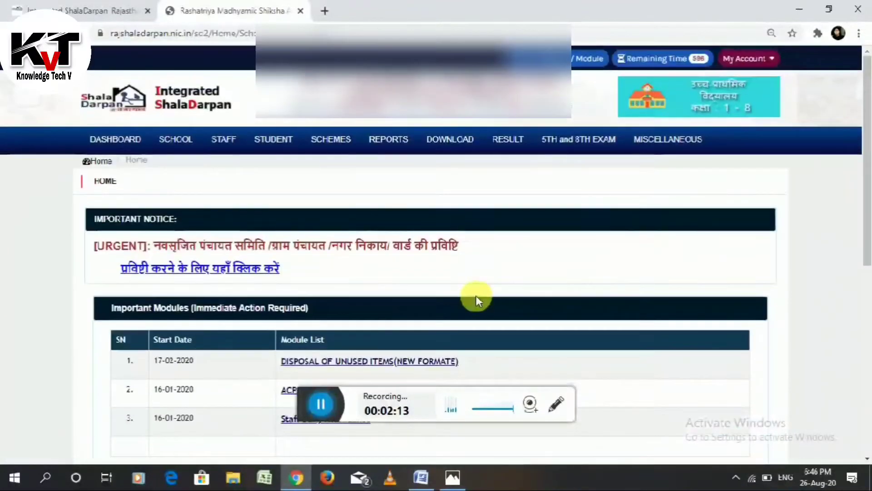
{"action": "left_click", "coordinate": [517, 155]}
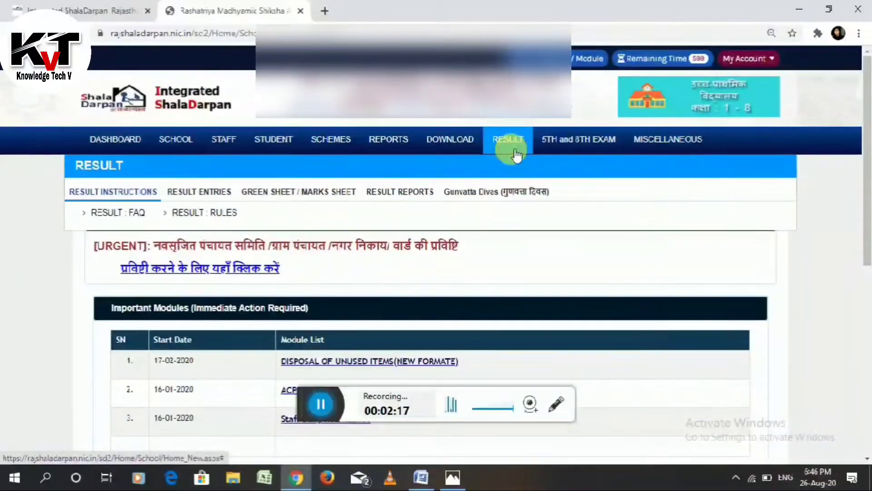
{"action": "left_click", "coordinate": [208, 193]}
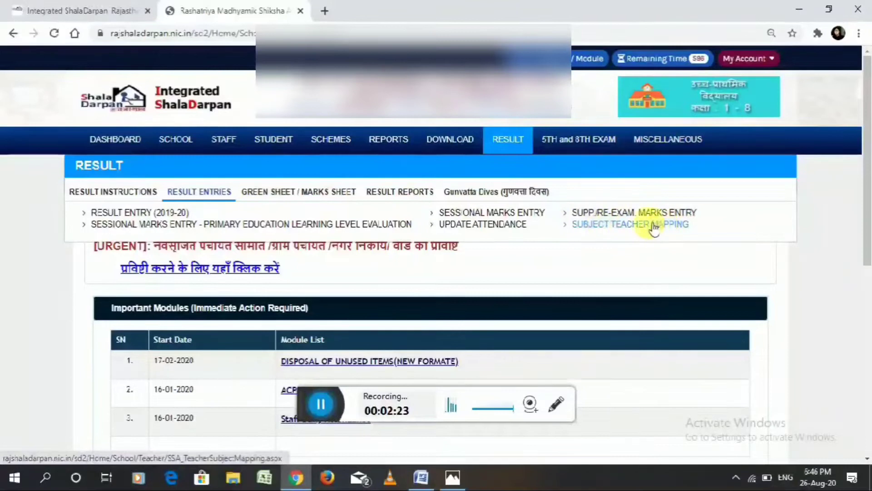
{"action": "left_click", "coordinate": [597, 227]}
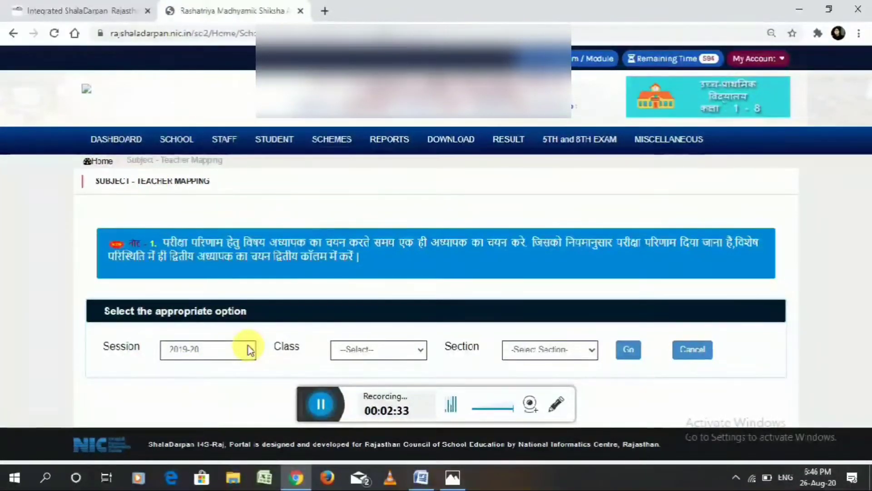
Load the subject-teacher mapping for session 2019-20, class 1, section A
{"action": "left_click", "coordinate": [356, 351]}
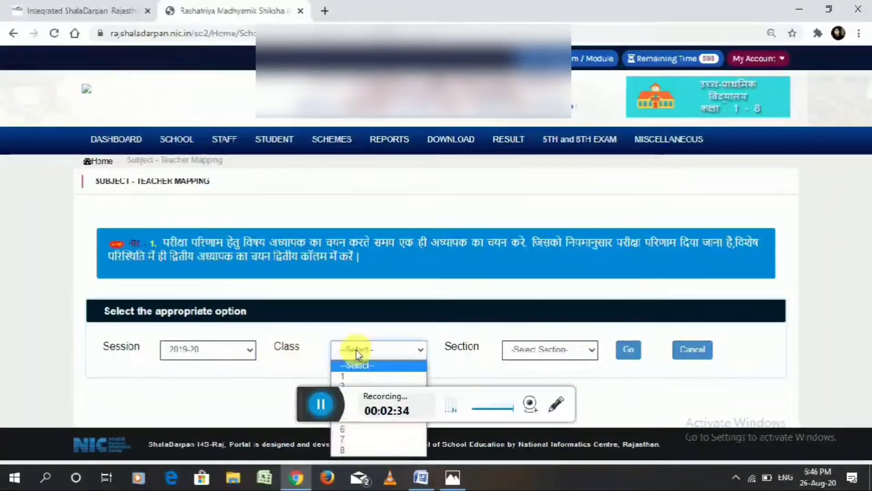
{"action": "left_click", "coordinate": [468, 281]}
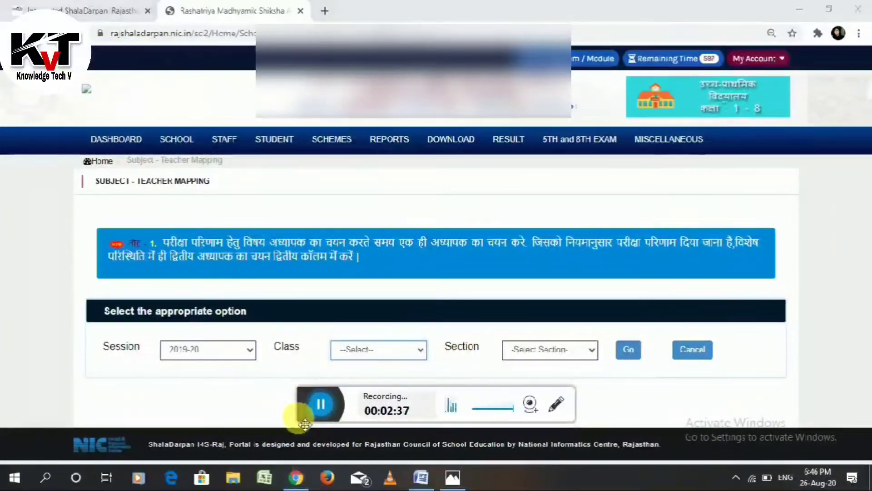
{"action": "left_click_drag", "start_coordinate": [305, 417], "coordinate": [313, 477]}
{"action": "left_click", "coordinate": [358, 352]}
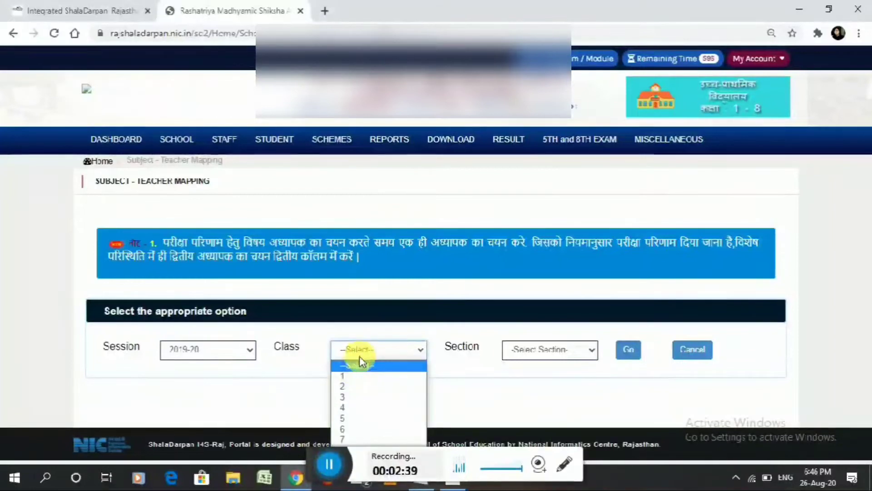
{"action": "left_click", "coordinate": [355, 376]}
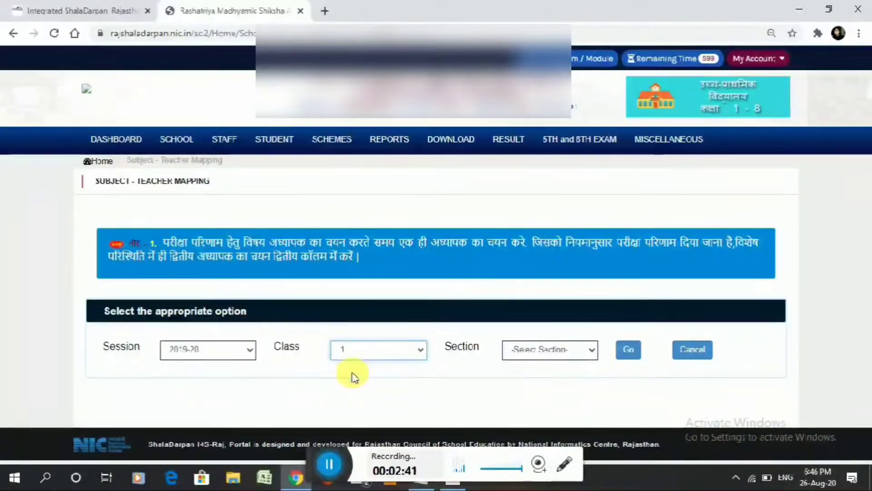
{"action": "left_click", "coordinate": [552, 349]}
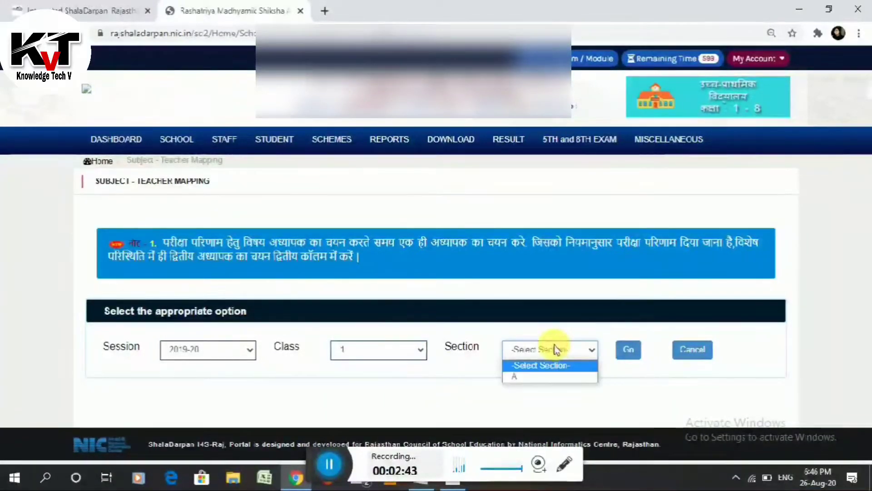
{"action": "left_click", "coordinate": [537, 375]}
{"action": "left_click", "coordinate": [628, 350]}
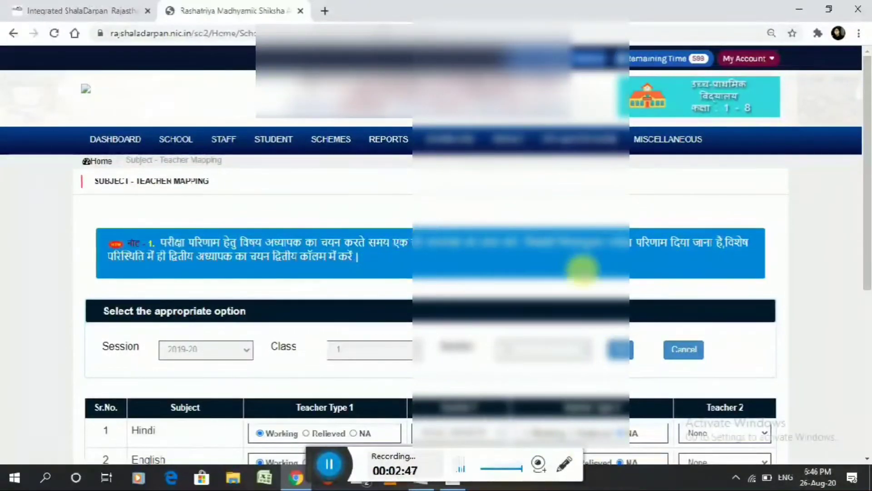
Examine the class 1 subject-teacher table, checking the Working status of each subject and the Teacher 1 choices for Hindi
{"action": "scroll", "coordinate": [580, 269], "scroll_direction": "down", "scroll_amount": 4}
{"action": "scroll", "coordinate": [582, 271], "scroll_direction": "down", "scroll_amount": 2}
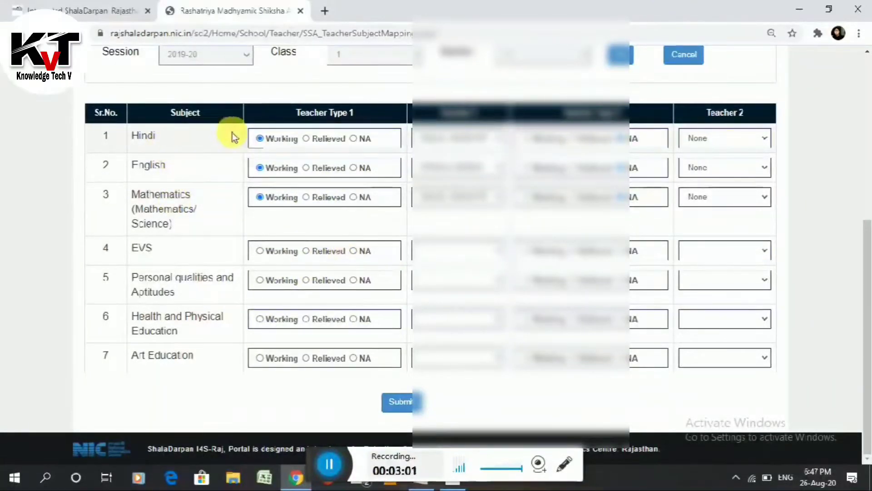
{"action": "left_click", "coordinate": [258, 172]}
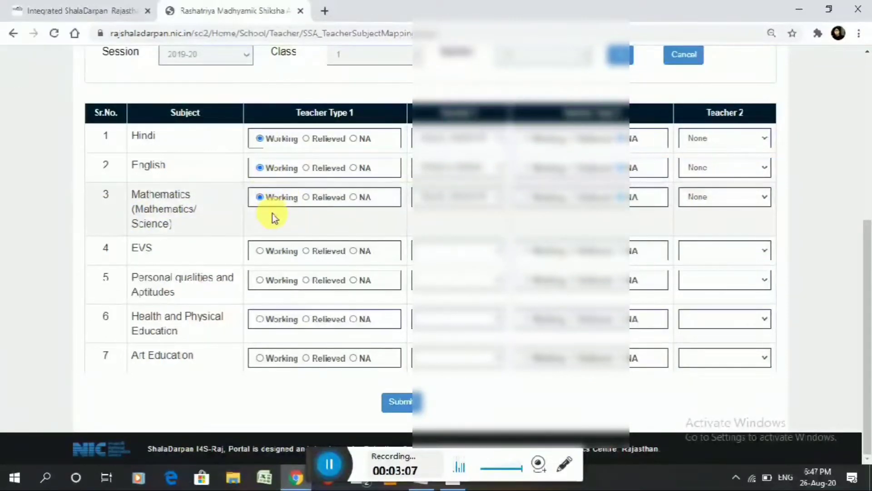
{"action": "scroll", "coordinate": [273, 213], "scroll_direction": "up", "scroll_amount": 3}
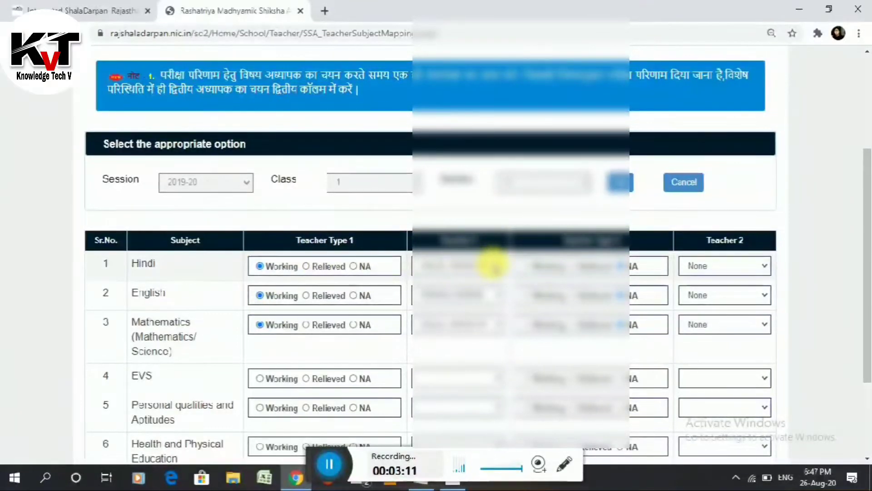
{"action": "left_click", "coordinate": [494, 265]}
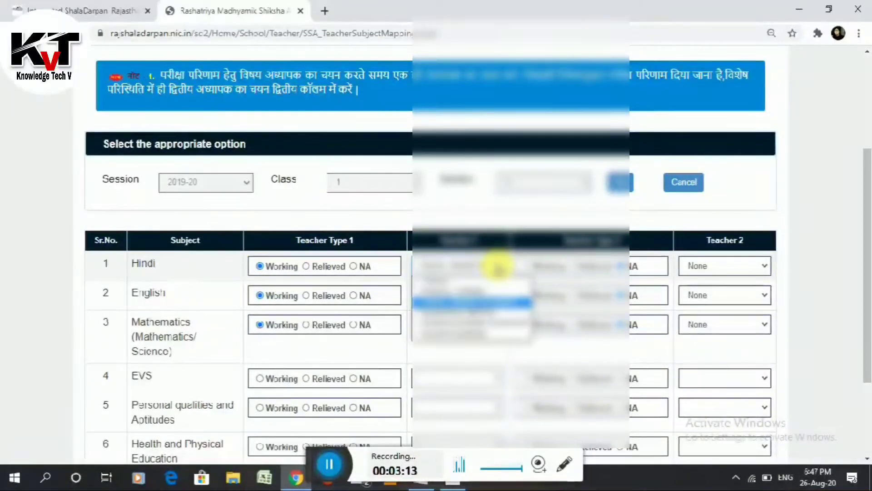
{"action": "left_click", "coordinate": [499, 267]}
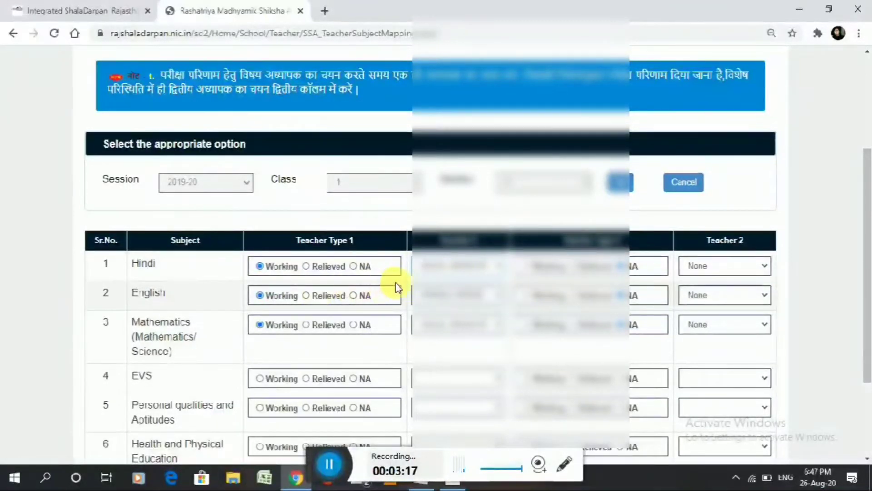
{"action": "scroll", "coordinate": [394, 286], "scroll_direction": "down", "scroll_amount": 1}
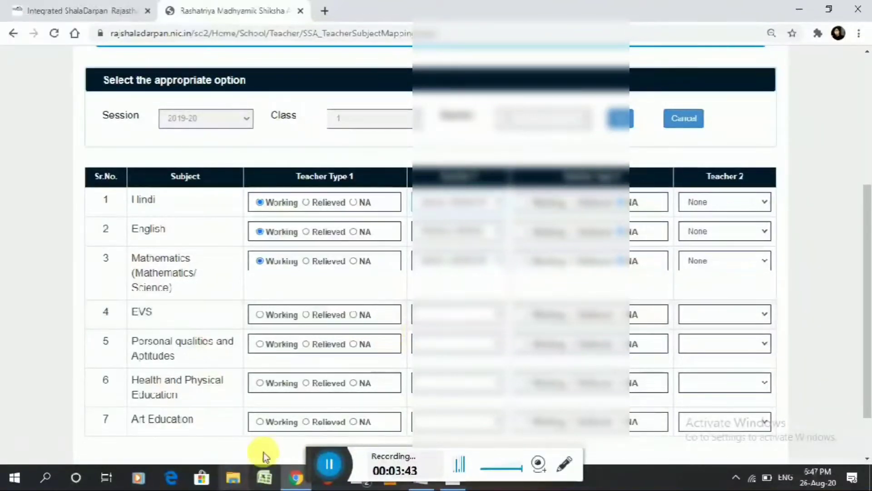
{"action": "left_click", "coordinate": [334, 466]}
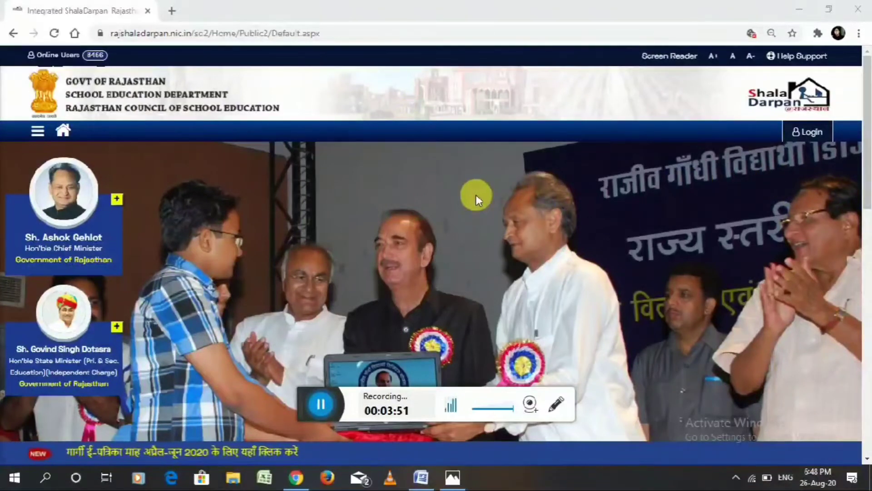
Open the Staff Window from the lower part of the ShalaDarpan home page
{"action": "scroll", "coordinate": [476, 195], "scroll_direction": "down", "scroll_amount": 8}
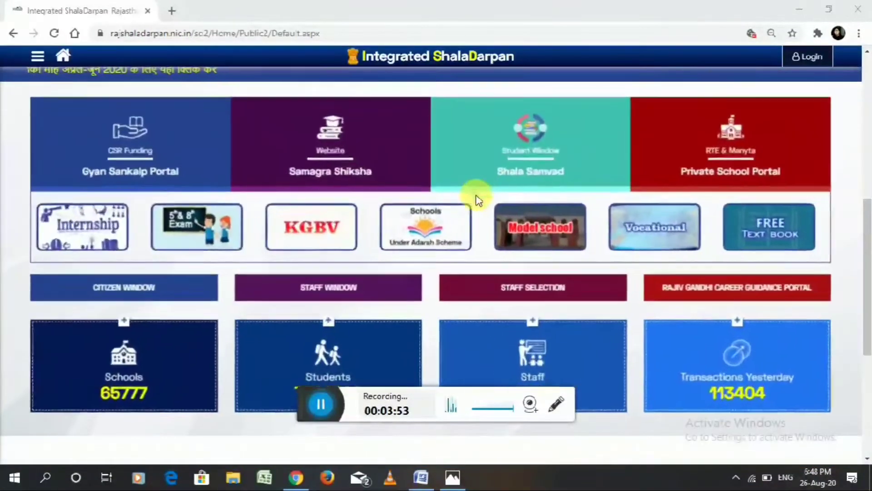
{"action": "scroll", "coordinate": [476, 200], "scroll_direction": "down", "scroll_amount": 1}
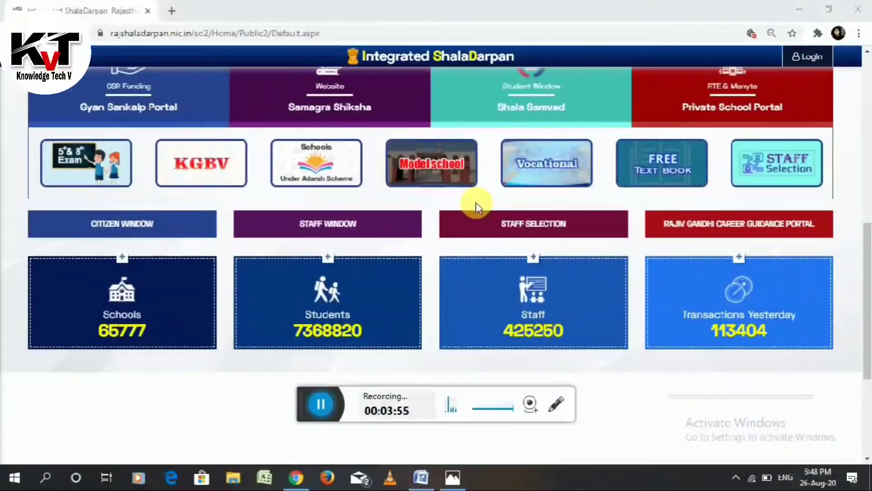
{"action": "left_click", "coordinate": [340, 232]}
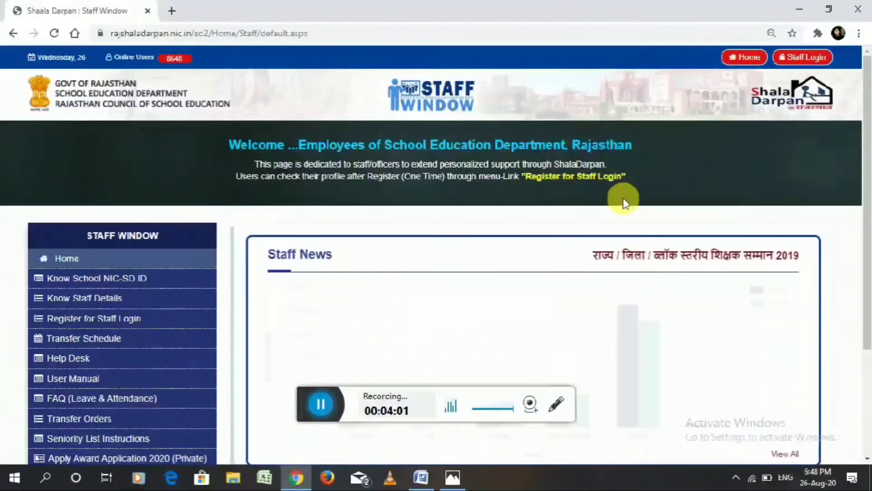
Open the Staff Login page and close the notice about an existing login without logging out
{"action": "scroll", "coordinate": [626, 203], "scroll_direction": "down", "scroll_amount": 3}
{"action": "scroll", "coordinate": [626, 203], "scroll_direction": "up", "scroll_amount": 3}
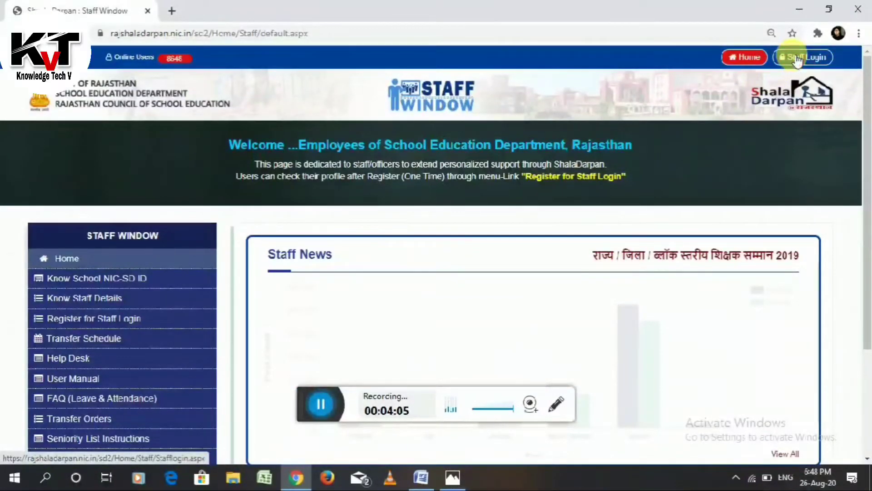
{"action": "left_click", "coordinate": [793, 57]}
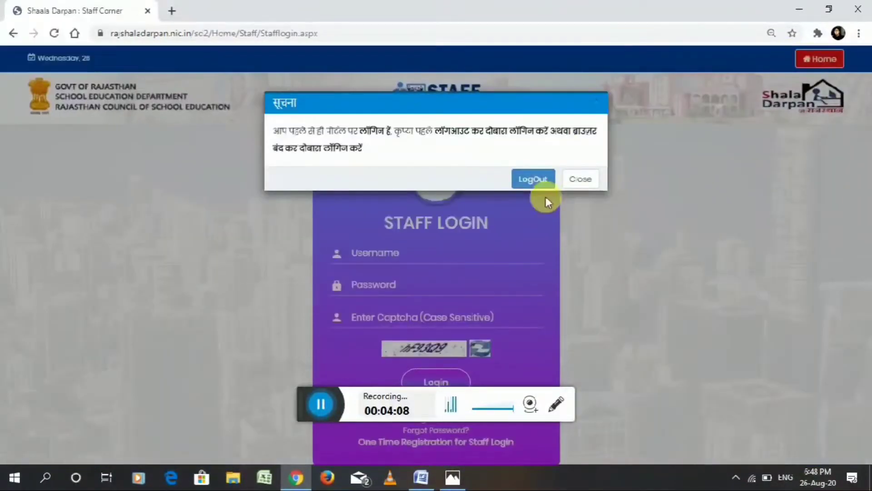
{"action": "left_click", "coordinate": [578, 182]}
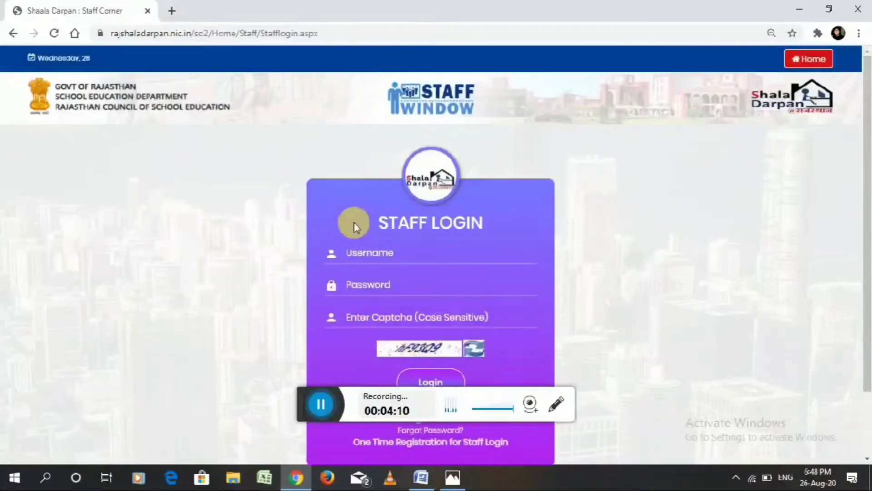
{"action": "left_click", "coordinate": [390, 258]}
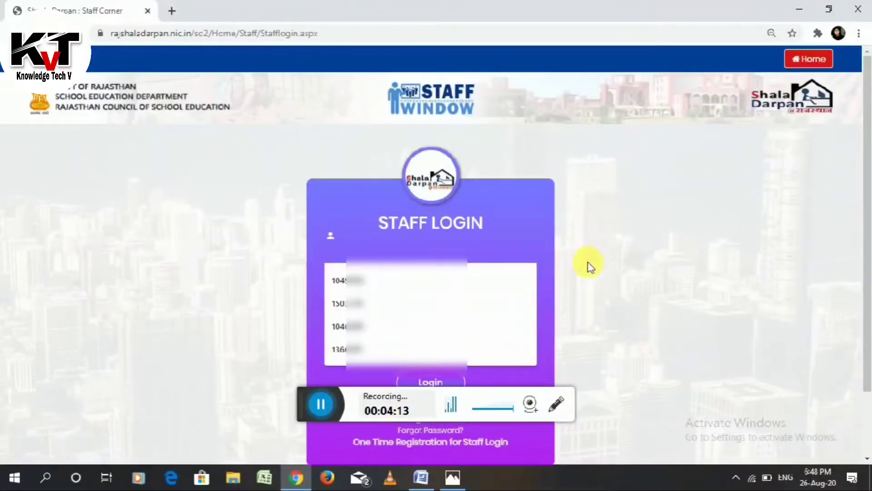
{"action": "left_click", "coordinate": [589, 266]}
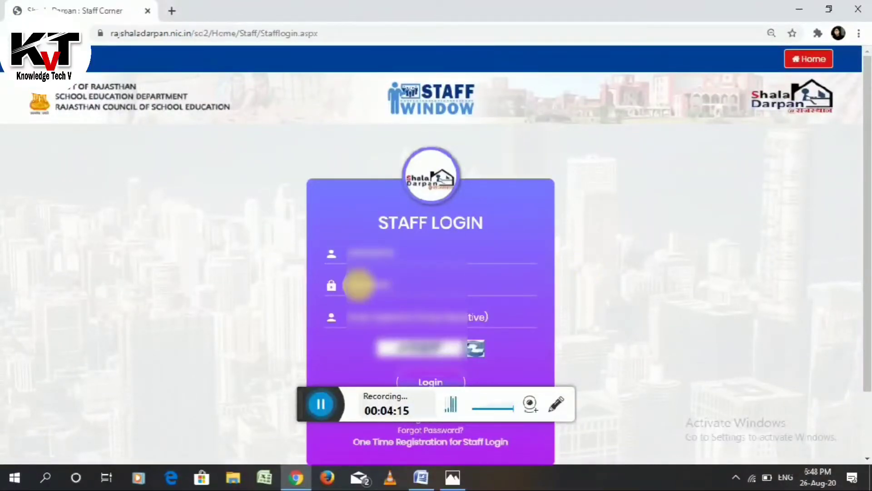
{"action": "left_click", "coordinate": [374, 252]}
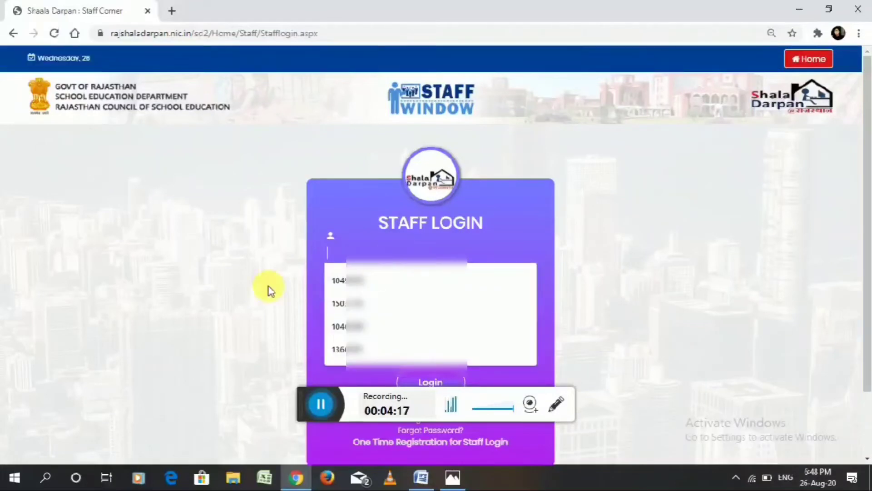
{"action": "left_click", "coordinate": [573, 316]}
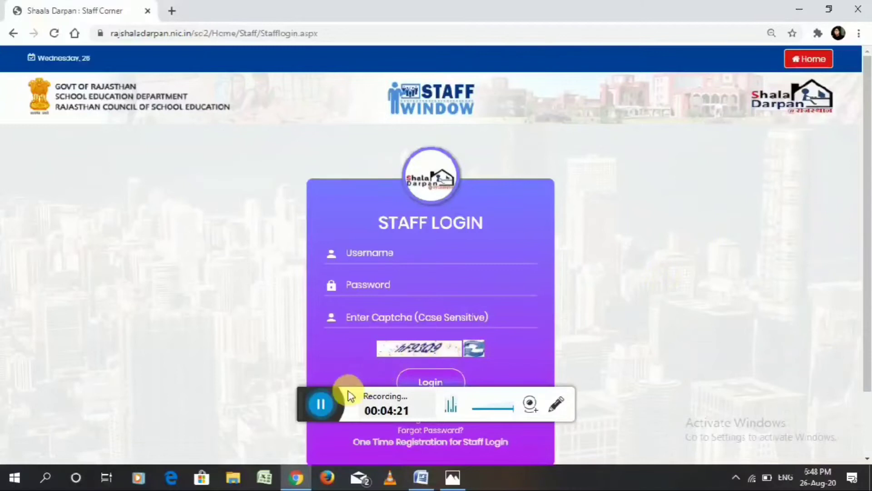
Fill in the staff username, account password and captcha, and log in to the Staff Window
{"action": "left_click", "coordinate": [321, 404]}
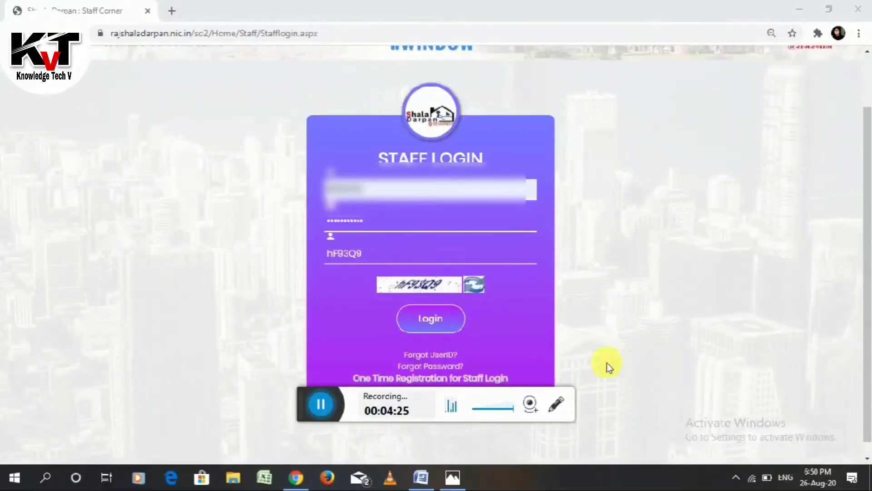
{"action": "left_click", "coordinate": [425, 320]}
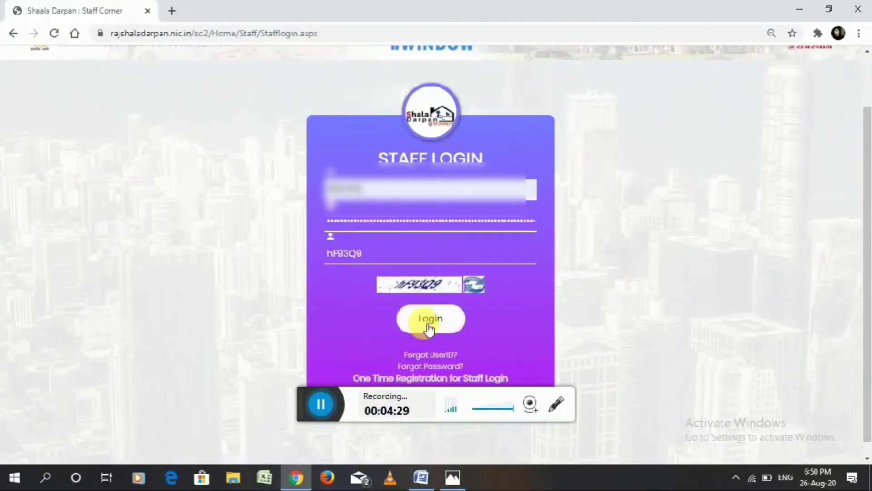
{"action": "left_click", "coordinate": [323, 405]}
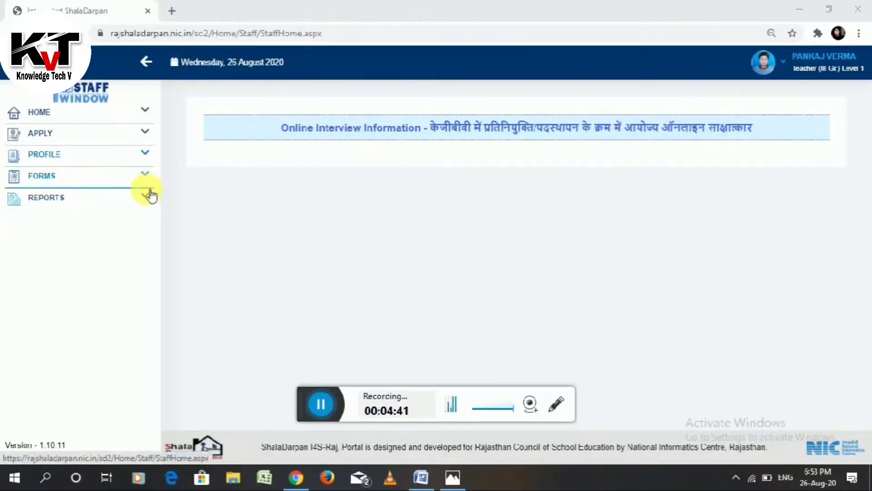
Open the TAF Teacher Format (Session 2020-21) form
{"action": "left_click", "coordinate": [147, 176]}
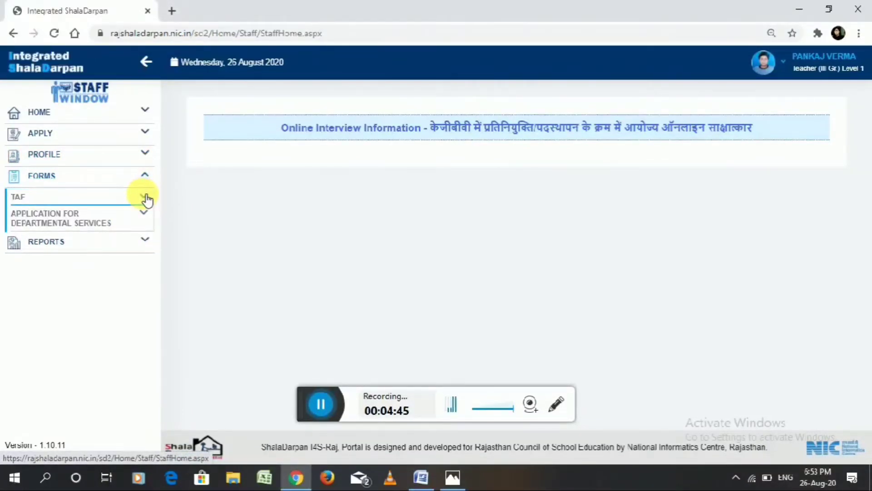
{"action": "left_click", "coordinate": [145, 198]}
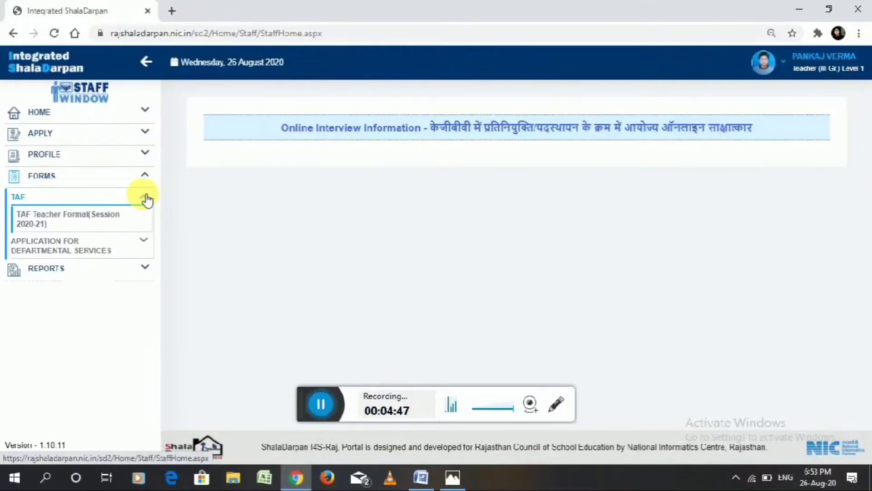
{"action": "left_click", "coordinate": [99, 221]}
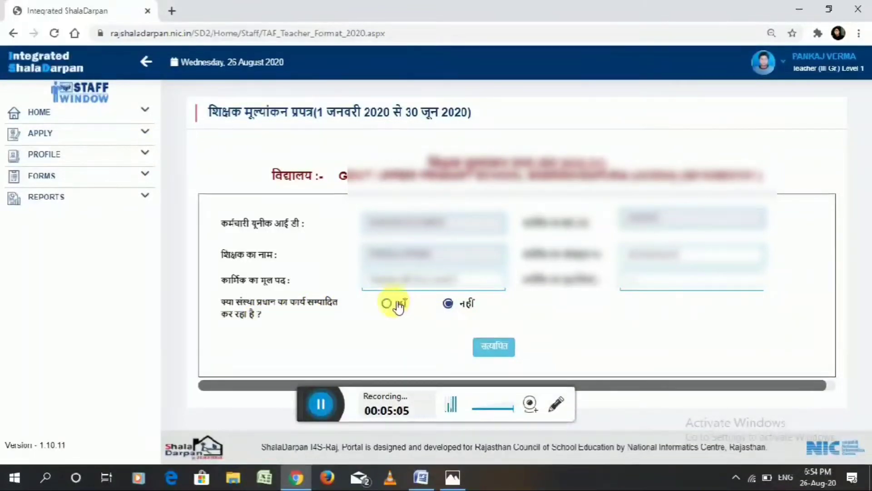
Answer नहीं to the question about working as head of the institution and verify the teacher's basic details
{"action": "left_click", "coordinate": [447, 304]}
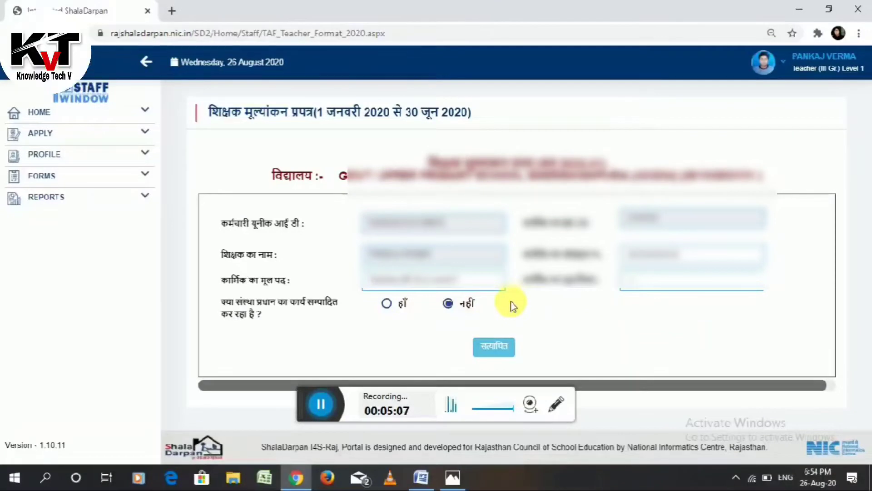
{"action": "left_click_drag", "start_coordinate": [308, 423], "coordinate": [309, 472]}
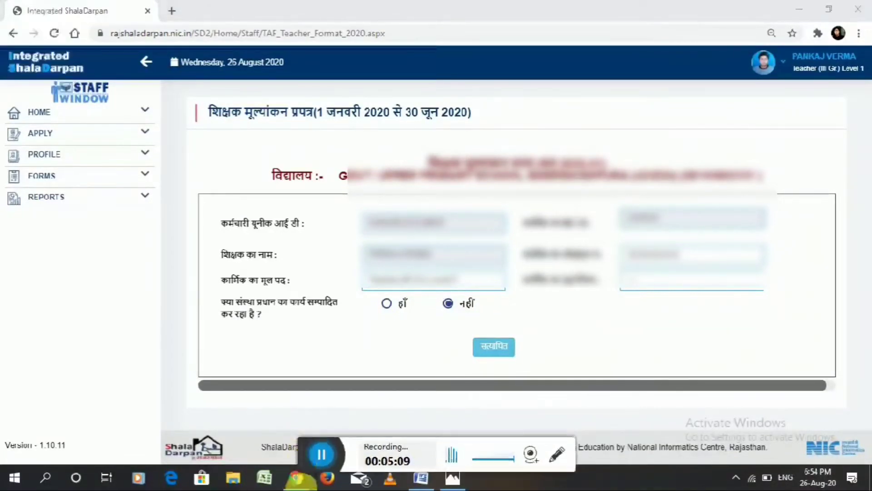
{"action": "left_click", "coordinate": [483, 357]}
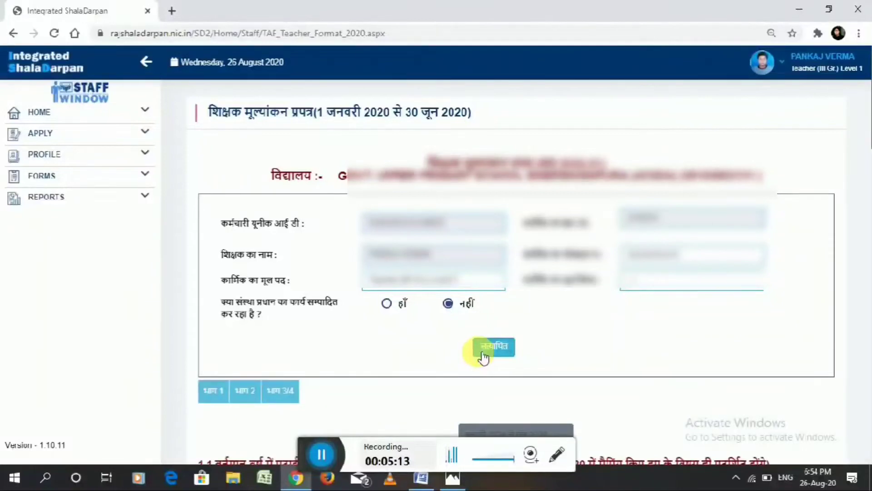
In section 1.2, set the average attendance to 81% से अधिक and the deputation or educational activity answer to नहीं
{"action": "scroll", "coordinate": [393, 323], "scroll_direction": "down", "scroll_amount": 5}
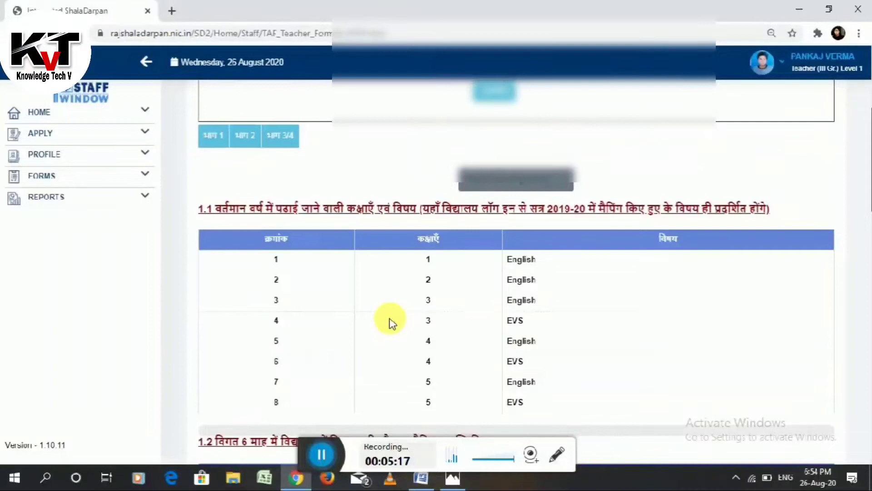
{"action": "scroll", "coordinate": [389, 321], "scroll_direction": "down", "scroll_amount": 1}
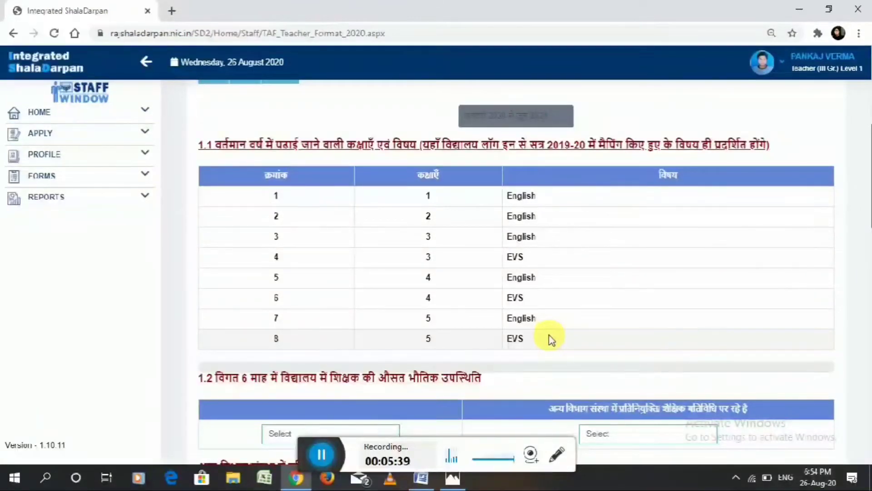
{"action": "scroll", "coordinate": [551, 338], "scroll_direction": "down", "scroll_amount": 3}
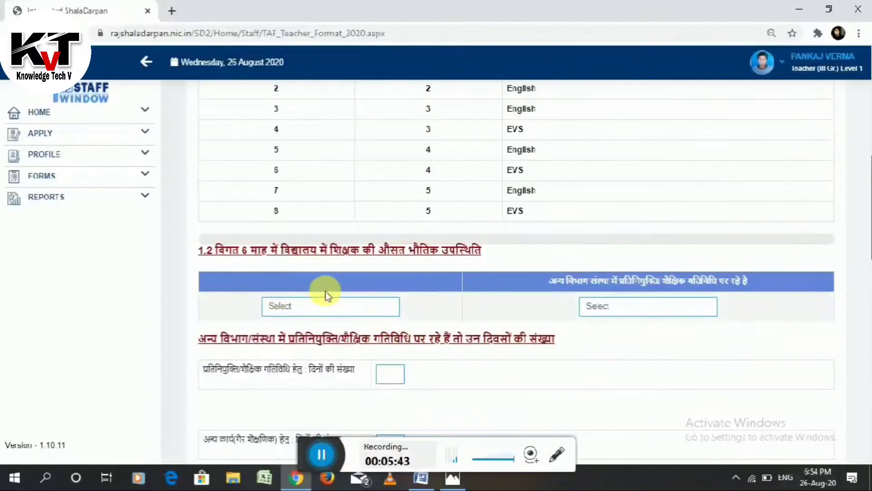
{"action": "left_click", "coordinate": [365, 313]}
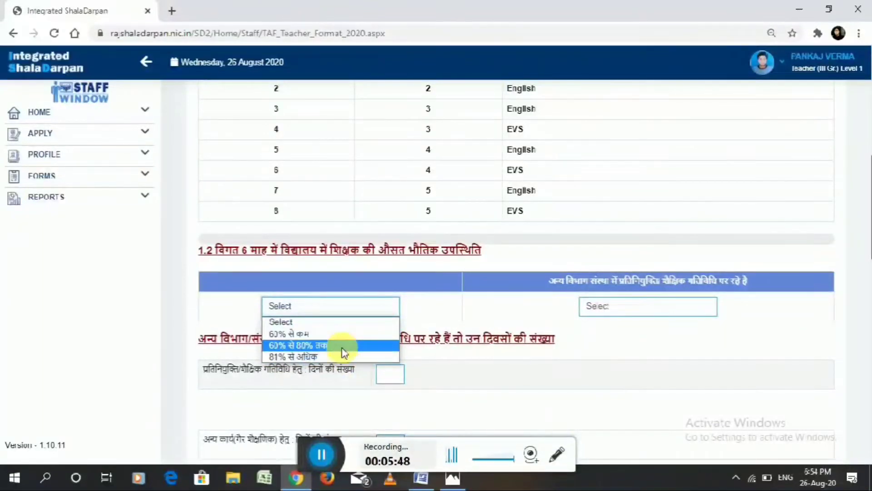
{"action": "left_click", "coordinate": [340, 356]}
{"action": "left_click", "coordinate": [656, 312]}
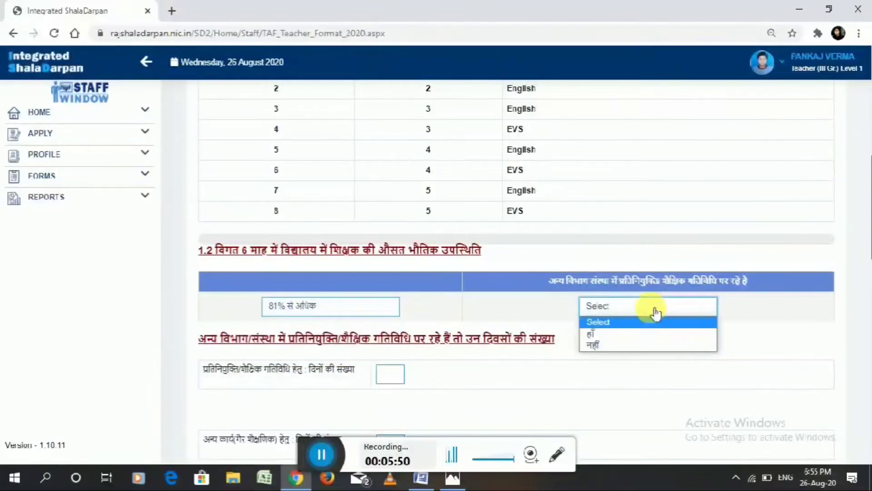
{"action": "left_click", "coordinate": [617, 333]}
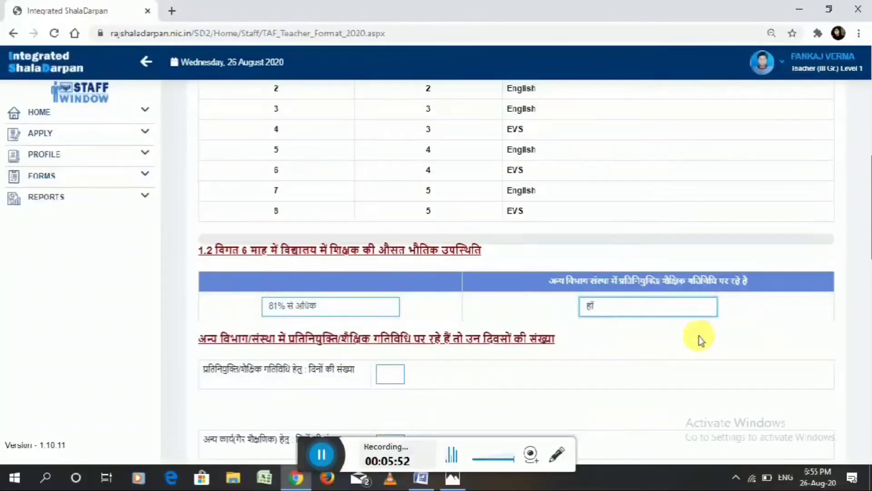
{"action": "left_click", "coordinate": [624, 307]}
{"action": "left_click", "coordinate": [608, 346]}
Examine the day-count fields, the fifteen self-rating indicators in section 1.3 and the grade options in sections 1.4 and 1.5
{"action": "scroll", "coordinate": [609, 348], "scroll_direction": "down", "scroll_amount": 3}
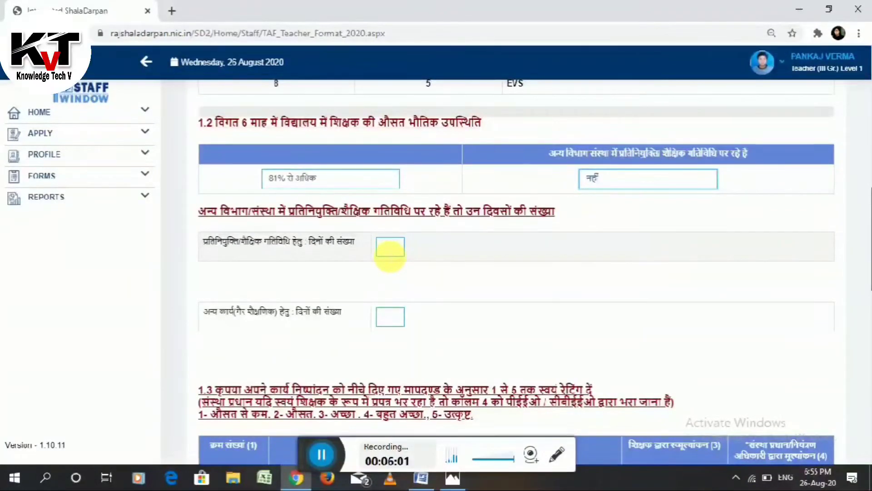
{"action": "left_click", "coordinate": [390, 248]}
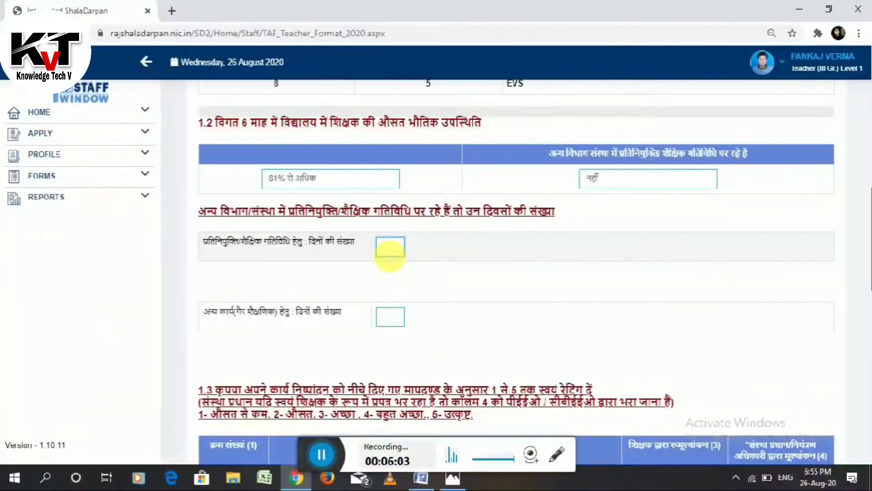
{"action": "scroll", "coordinate": [487, 315], "scroll_direction": "down", "scroll_amount": 3}
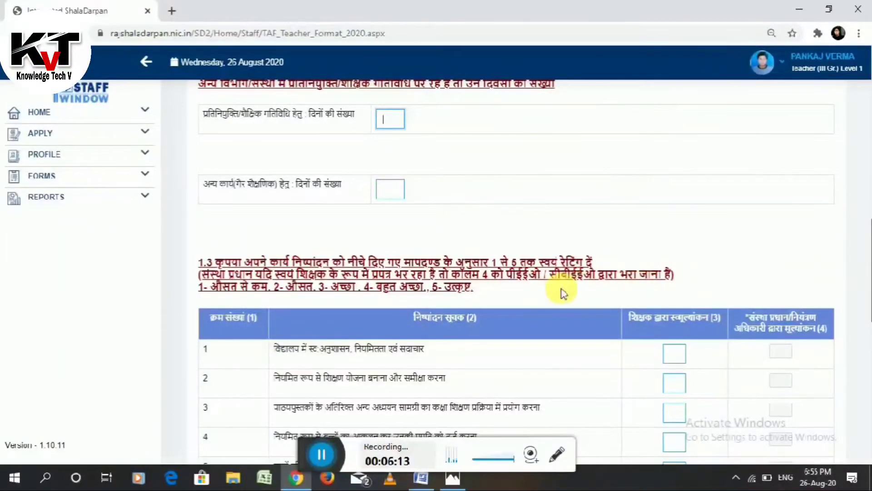
{"action": "scroll", "coordinate": [563, 293], "scroll_direction": "down", "scroll_amount": 1}
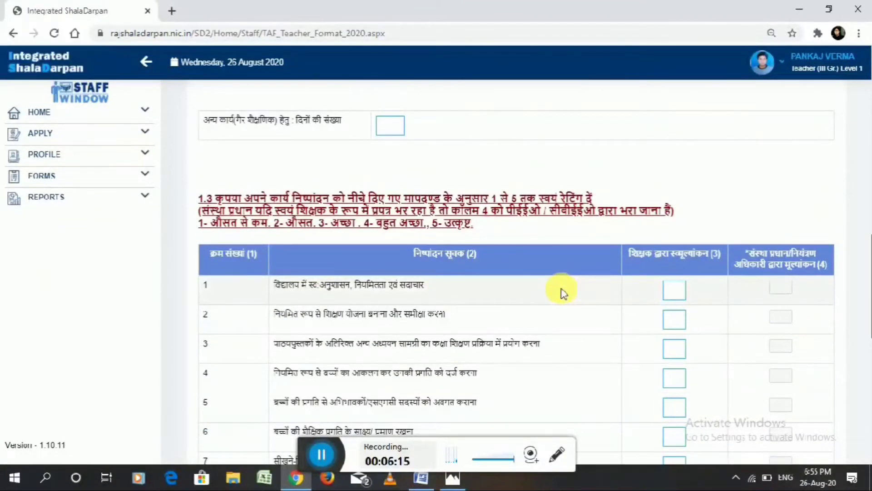
{"action": "scroll", "coordinate": [563, 293], "scroll_direction": "down", "scroll_amount": 1}
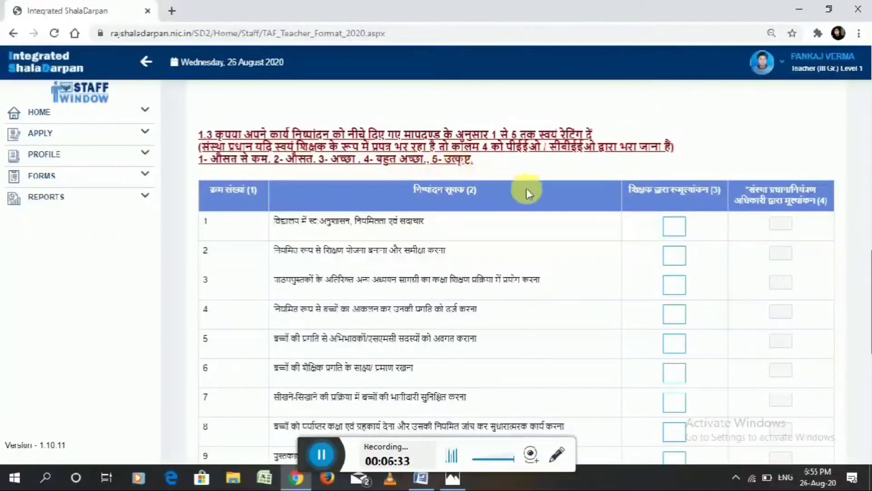
{"action": "scroll", "coordinate": [699, 263], "scroll_direction": "down", "scroll_amount": 7}
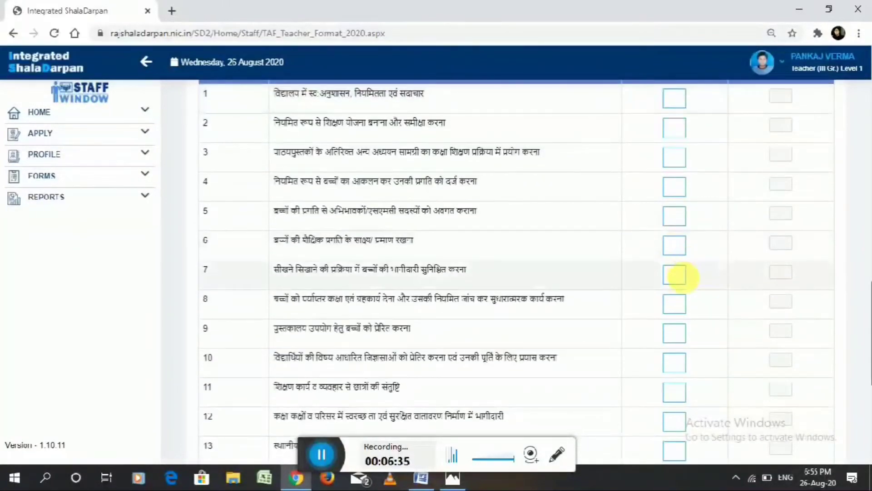
{"action": "scroll", "coordinate": [685, 331], "scroll_direction": "down", "scroll_amount": 3}
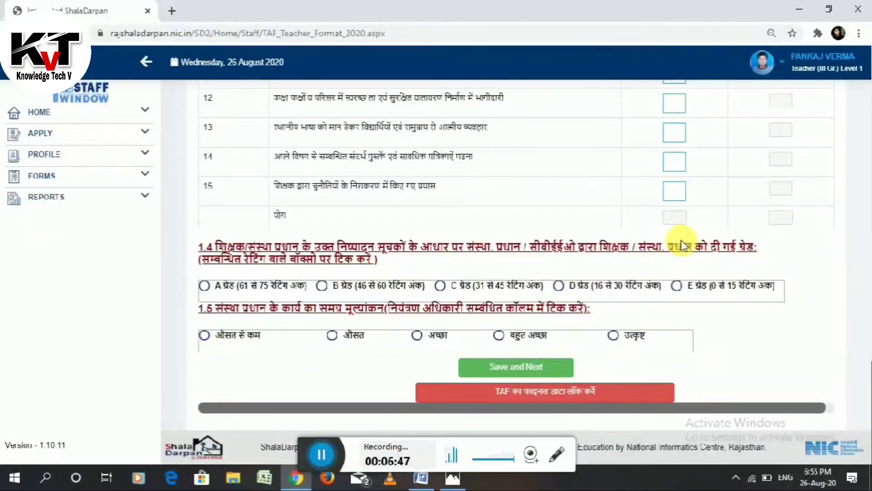
{"action": "scroll", "coordinate": [691, 171], "scroll_direction": "up", "scroll_amount": 3}
{"action": "scroll", "coordinate": [731, 272], "scroll_direction": "down", "scroll_amount": 2}
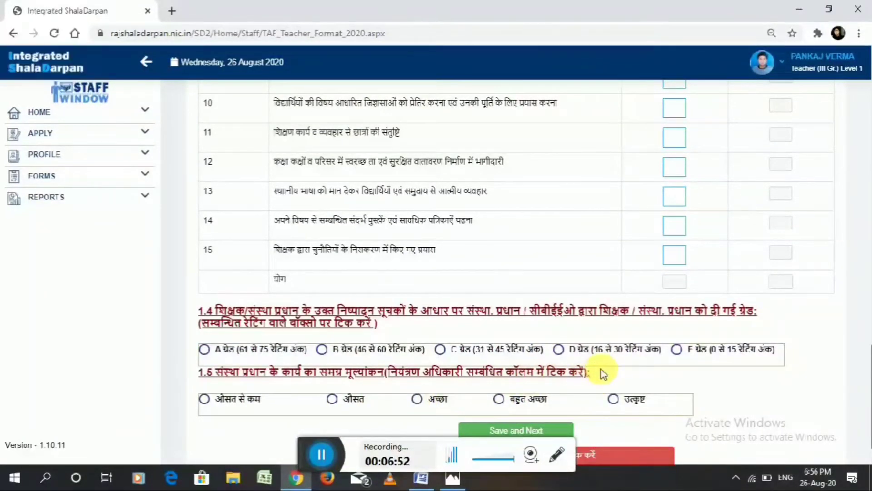
{"action": "scroll", "coordinate": [603, 374], "scroll_direction": "down", "scroll_amount": 2}
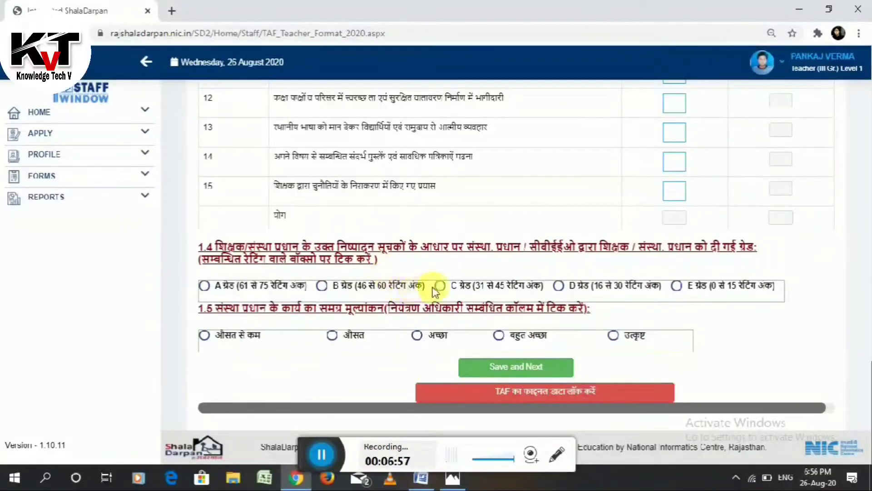
Enter 0 for both day counts, complete the 1.3 self-ratings with 4, 3, 3, 5, 4, 4 for indicators 1 to 6, and save Part 1
{"action": "left_click", "coordinate": [323, 461]}
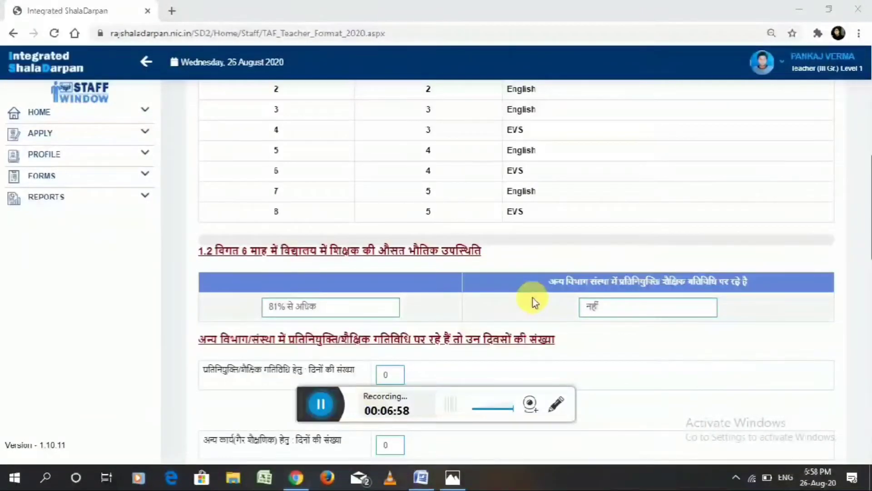
{"action": "scroll", "coordinate": [616, 276], "scroll_direction": "down", "scroll_amount": 7}
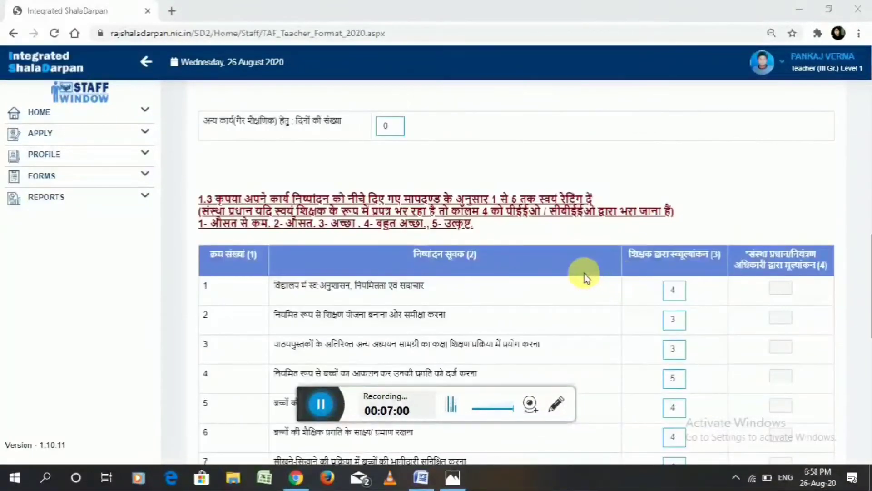
{"action": "scroll", "coordinate": [606, 304], "scroll_direction": "down", "scroll_amount": 11}
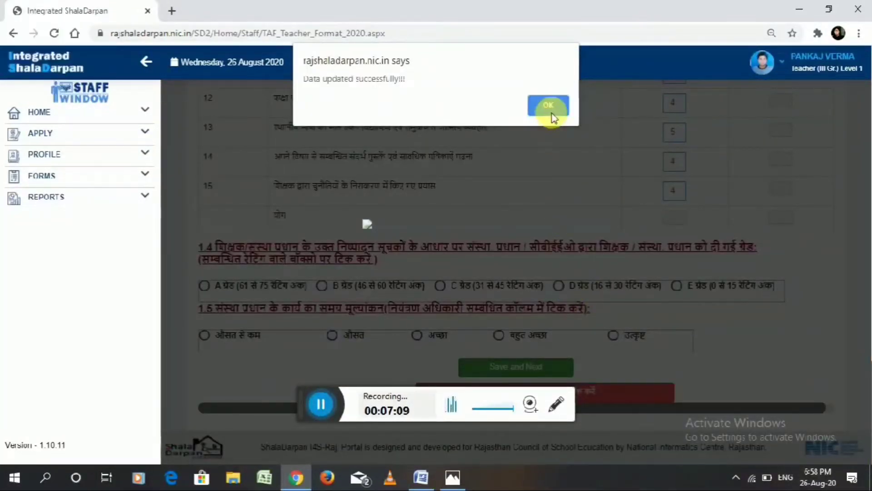
{"action": "left_click", "coordinate": [551, 117]}
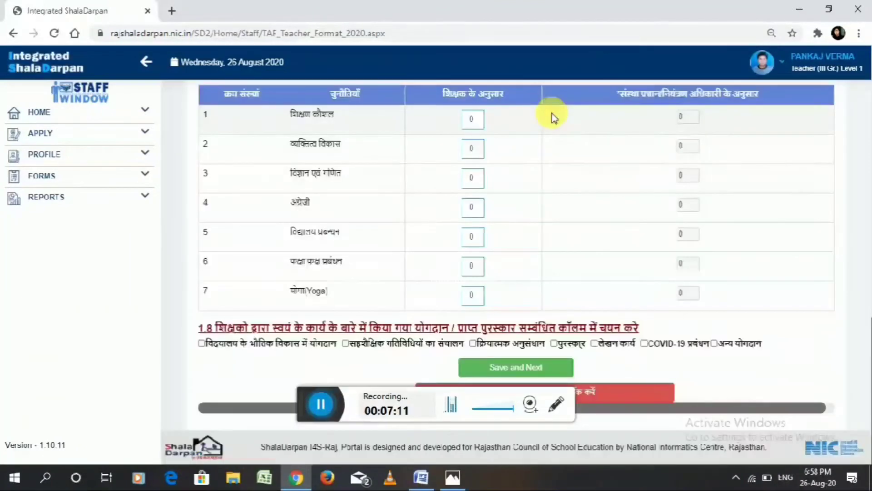
Examine sections 1.6 to 1.8 of Part 2, including the instructions for ranking the three hardest teaching challenges
{"action": "scroll", "coordinate": [530, 239], "scroll_direction": "down", "scroll_amount": 5}
{"action": "scroll", "coordinate": [532, 239], "scroll_direction": "up", "scroll_amount": 10}
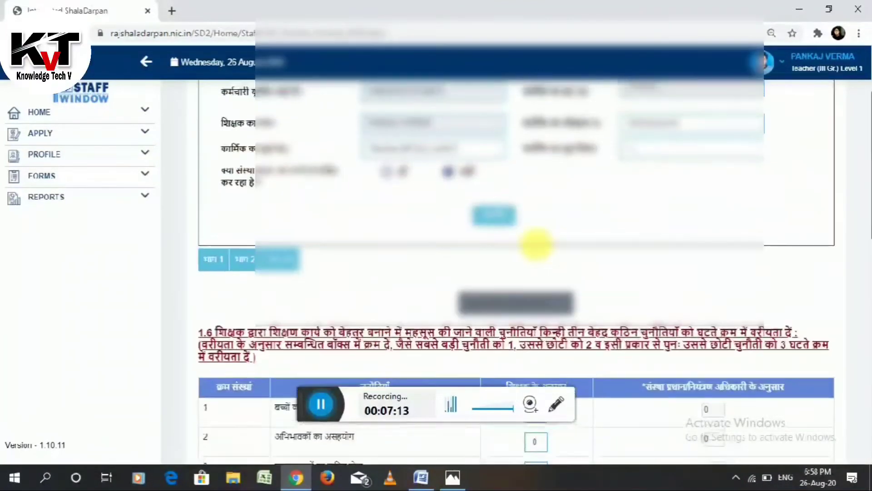
{"action": "scroll", "coordinate": [536, 243], "scroll_direction": "down", "scroll_amount": 5}
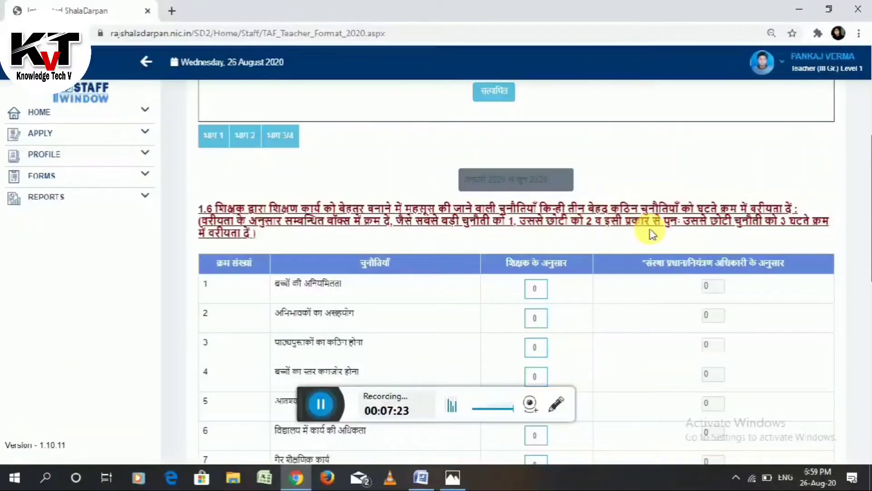
{"action": "scroll", "coordinate": [650, 234], "scroll_direction": "down", "scroll_amount": 3}
{"action": "scroll", "coordinate": [650, 232], "scroll_direction": "up", "scroll_amount": 1}
{"action": "scroll", "coordinate": [641, 230], "scroll_direction": "down", "scroll_amount": 1}
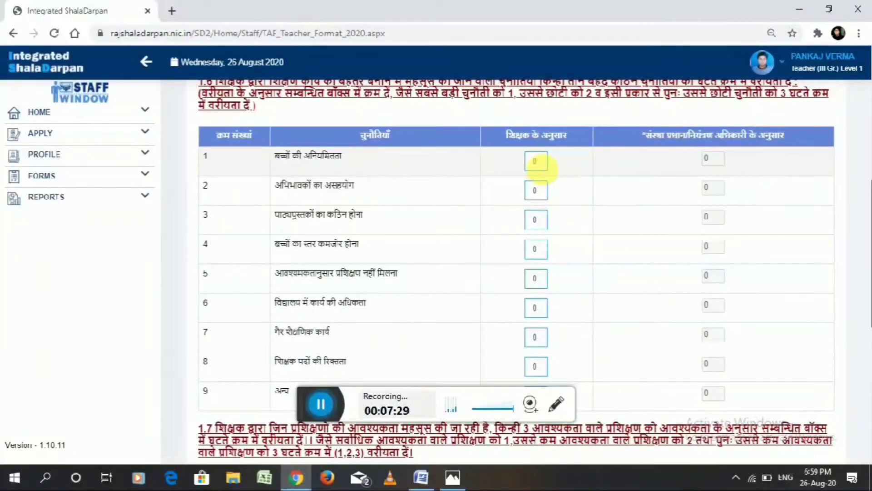
In section 1.6, rank the challenges: 1 for बच्चों की अनियमितता, 2 for बच्चों का स्तर कमजोर होना, 3 for गैर शैक्षणिक कार्य
{"action": "left_click", "coordinate": [536, 162]}
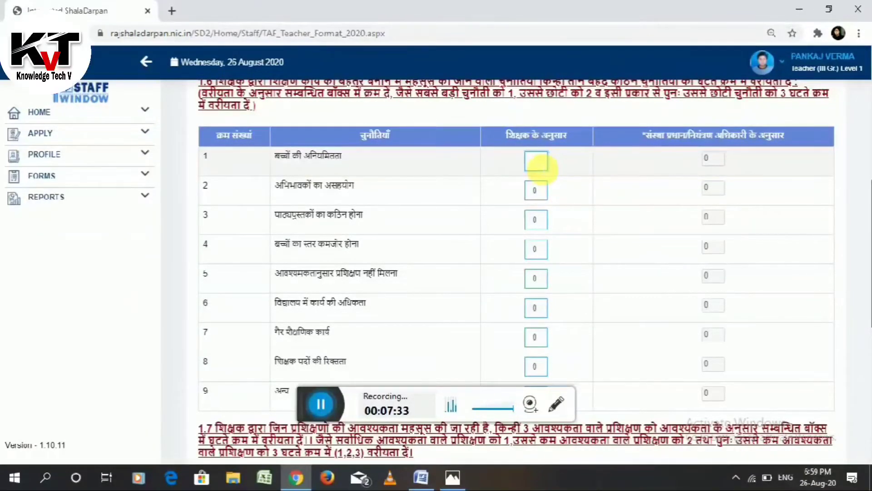
{"action": "type", "text": "1"}
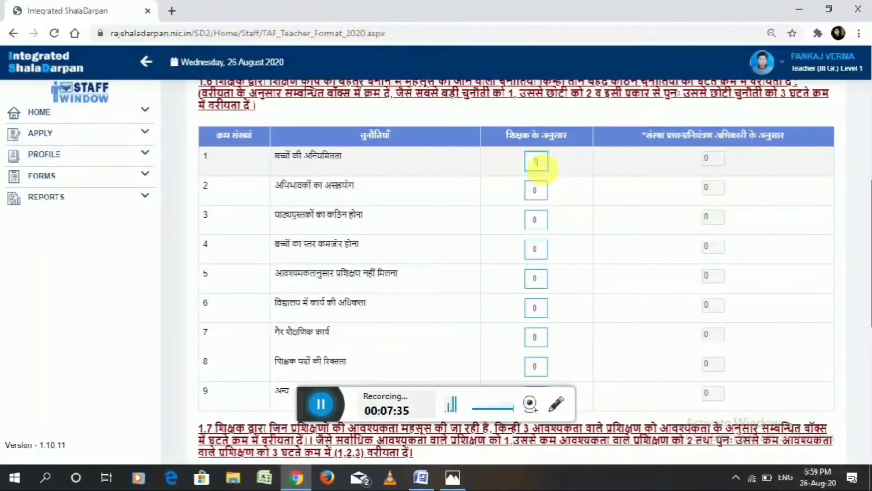
{"action": "left_click", "coordinate": [542, 250]}
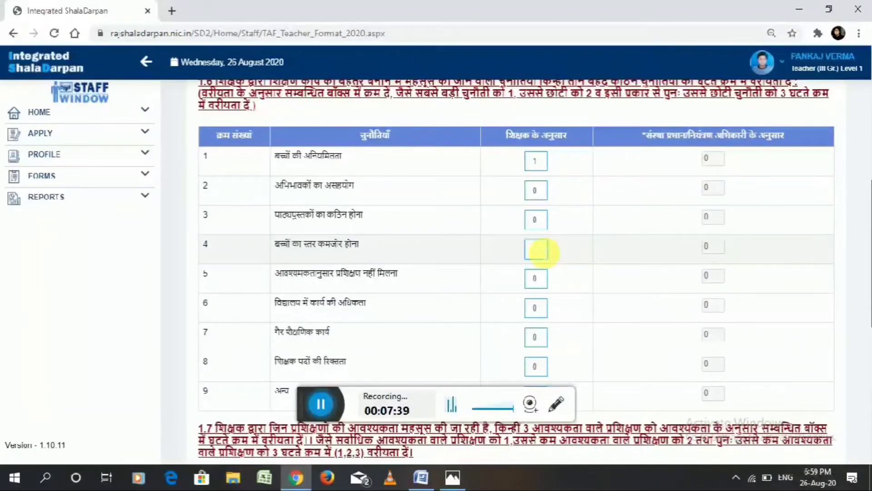
{"action": "scroll", "coordinate": [542, 249], "scroll_direction": "down", "scroll_amount": 3}
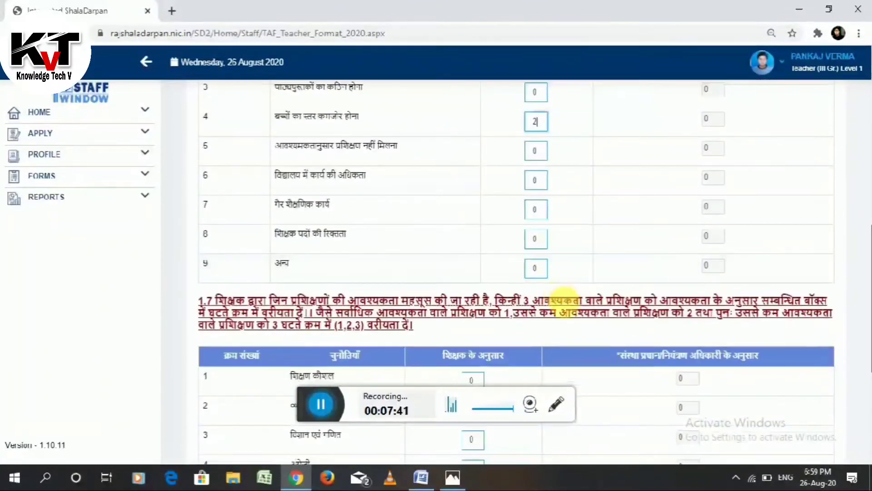
{"action": "left_click", "coordinate": [540, 211]}
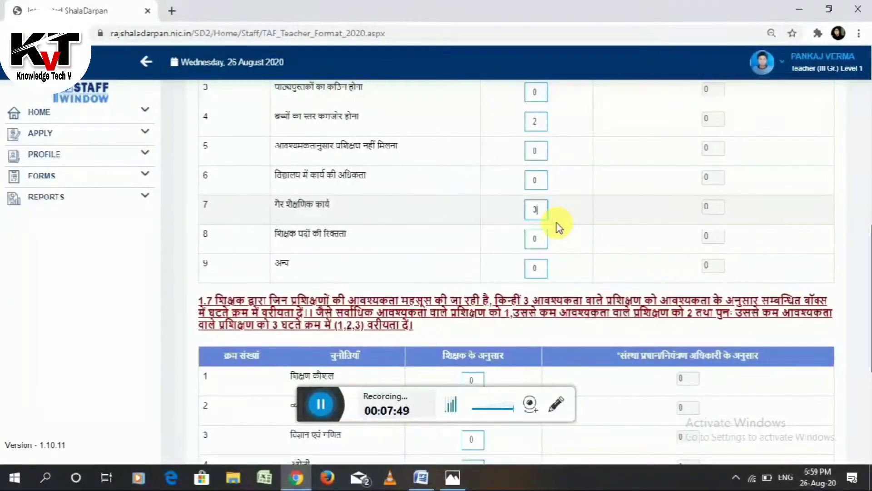
{"action": "scroll", "coordinate": [559, 226], "scroll_direction": "down", "scroll_amount": 1}
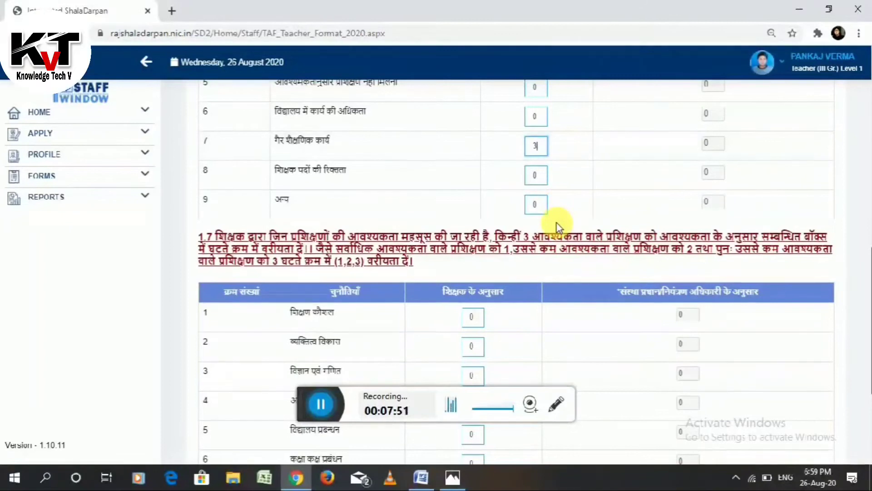
In section 1.7, rank the training needs: 1 for शिक्षण कौशल, 2 for अंग्रेजी and 3 for विद्यालय प्रबन्धन
{"action": "scroll", "coordinate": [558, 226], "scroll_direction": "down", "scroll_amount": 2}
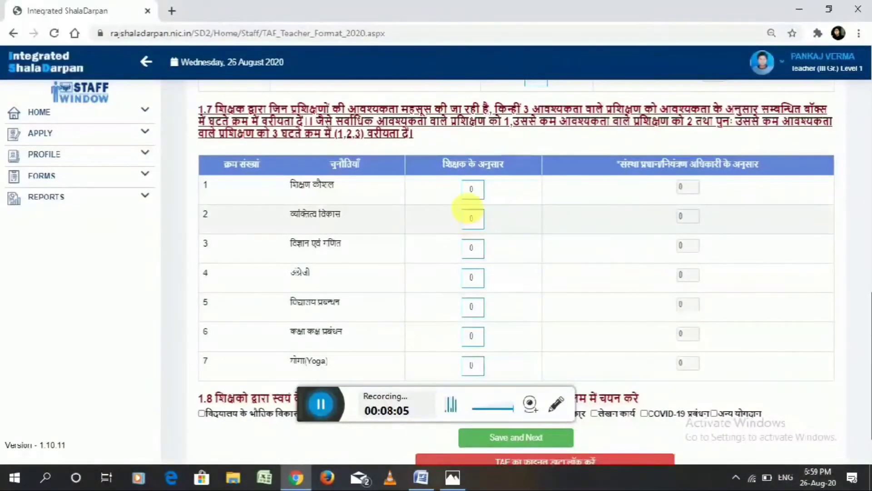
{"action": "key", "text": "BackSpace"}
{"action": "type", "text": "1"}
{"action": "left_click", "coordinate": [477, 278]}
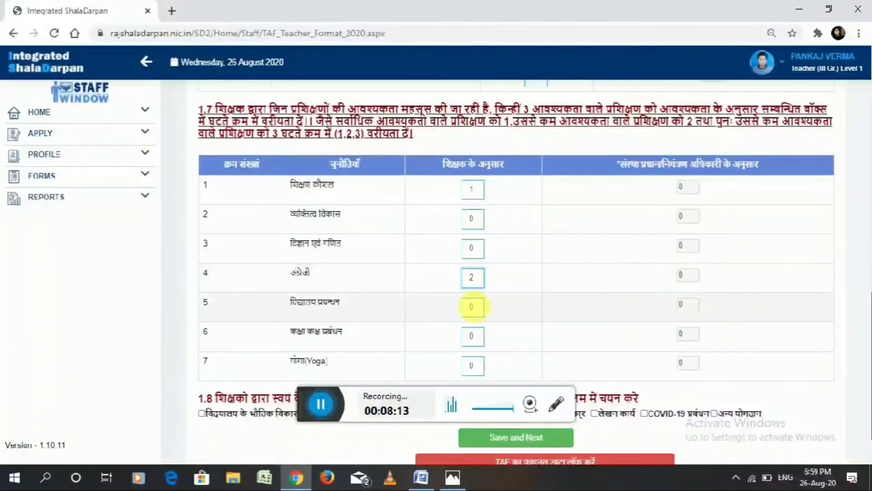
{"action": "left_click", "coordinate": [476, 309]}
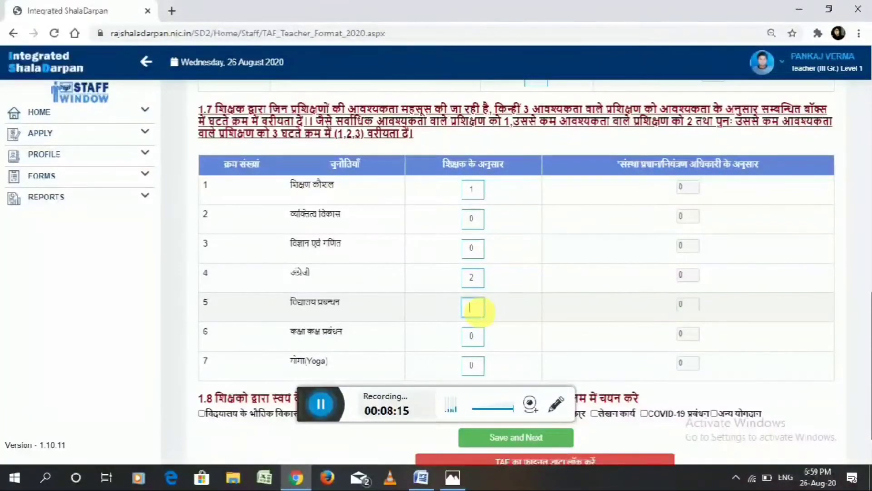
{"action": "type", "text": "3"}
In section 1.8, select सहशैक्षिक गतिविधियों का संचालन and COVID-19 प्रबंधन as contributions, and save Part 2
{"action": "scroll", "coordinate": [554, 322], "scroll_direction": "down", "scroll_amount": 2}
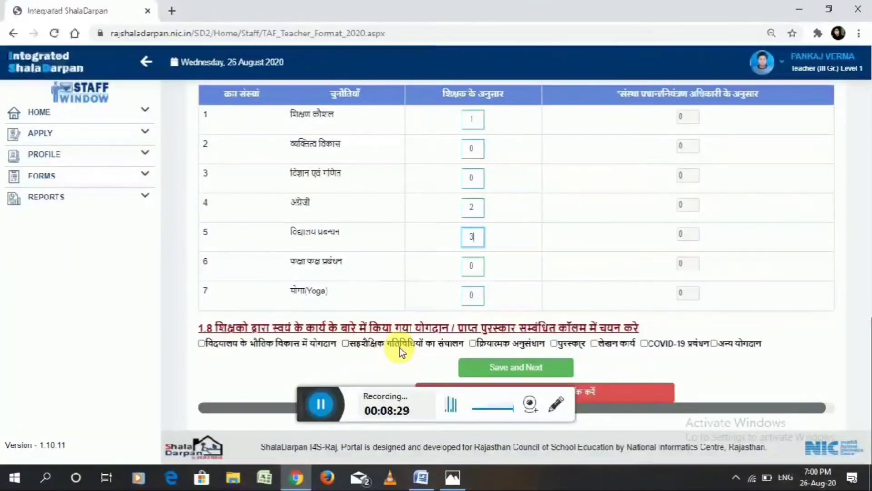
{"action": "left_click", "coordinate": [344, 344]}
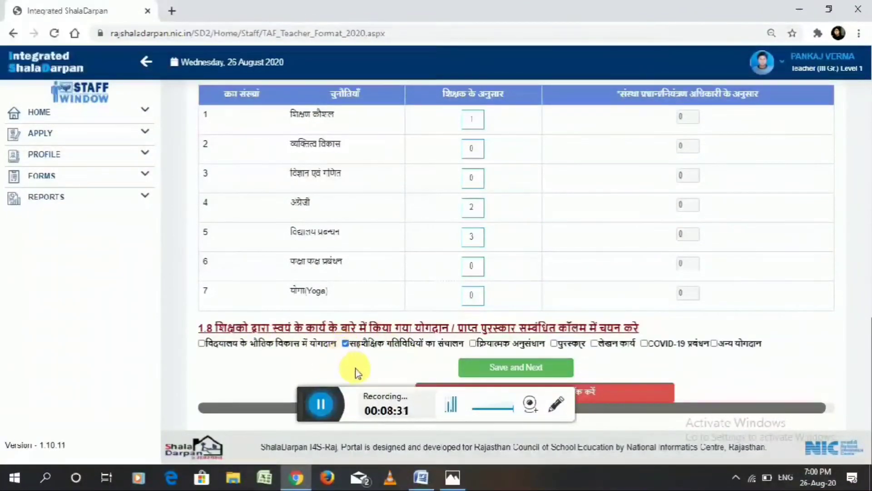
{"action": "left_click", "coordinate": [645, 344]}
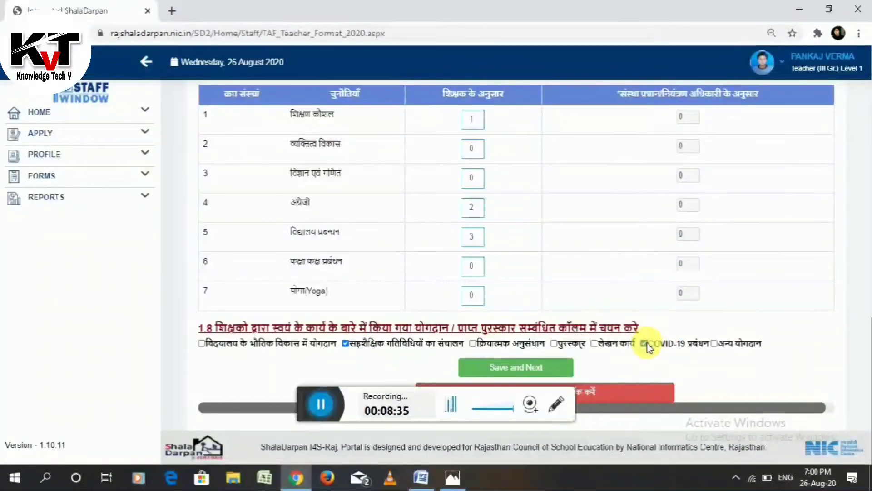
{"action": "left_click", "coordinate": [546, 370]}
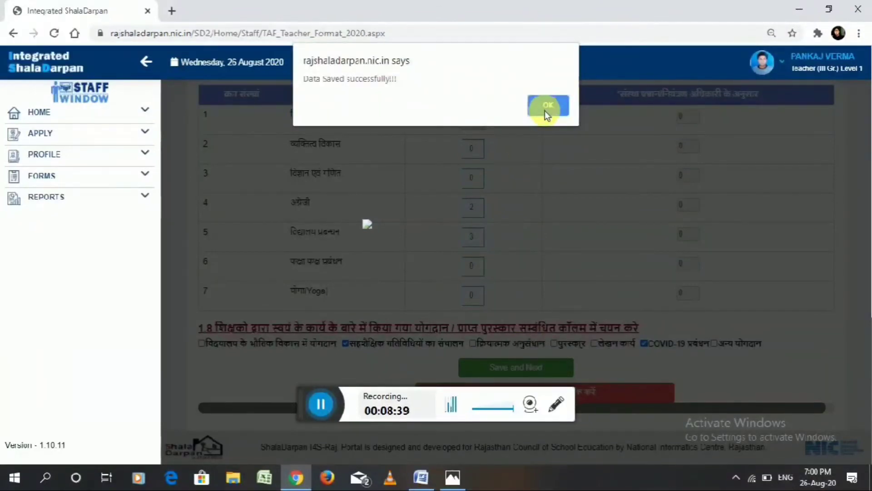
{"action": "left_click", "coordinate": [547, 109]}
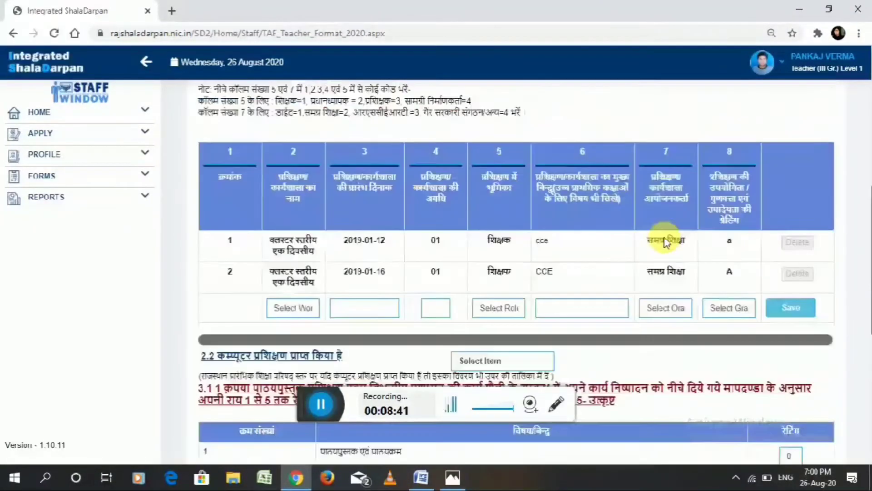
Examine the training and workshop table in section 2.1.1, including the workshop name options and the fields for a new entry
{"action": "scroll", "coordinate": [666, 240], "scroll_direction": "up", "scroll_amount": 10}
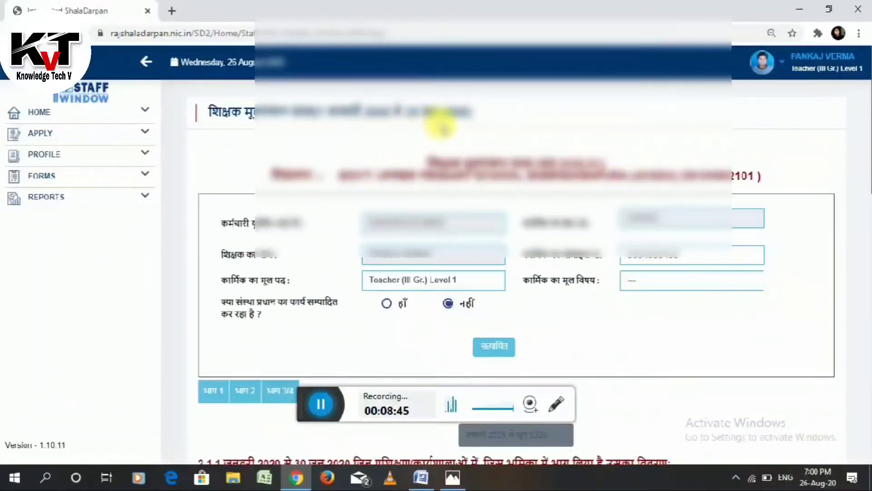
{"action": "scroll", "coordinate": [440, 127], "scroll_direction": "down", "scroll_amount": 7}
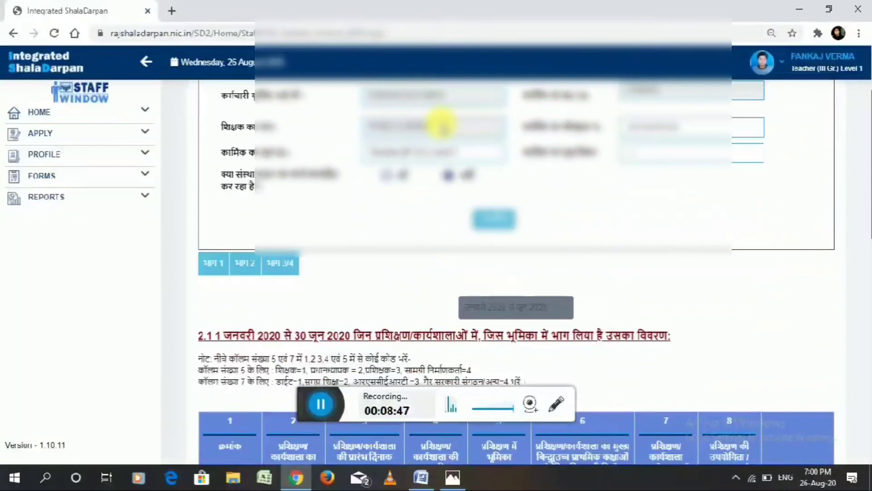
{"action": "scroll", "coordinate": [441, 124], "scroll_direction": "down", "scroll_amount": 3}
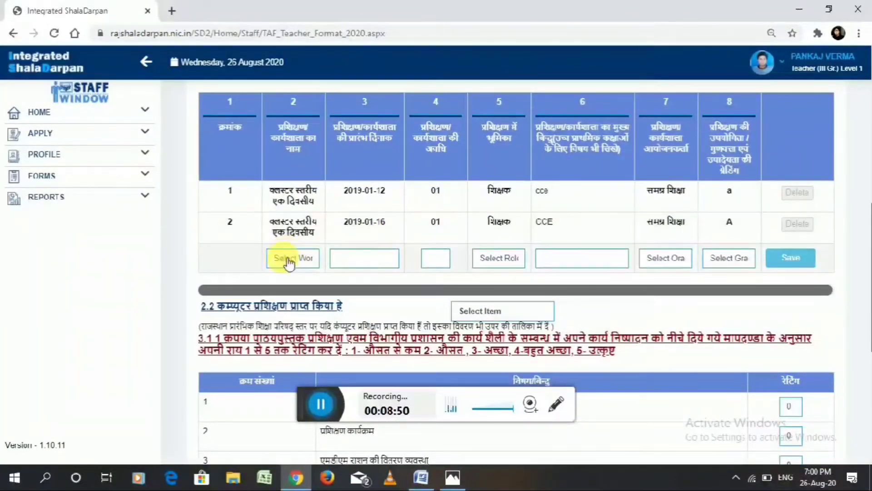
{"action": "left_click", "coordinate": [295, 260]}
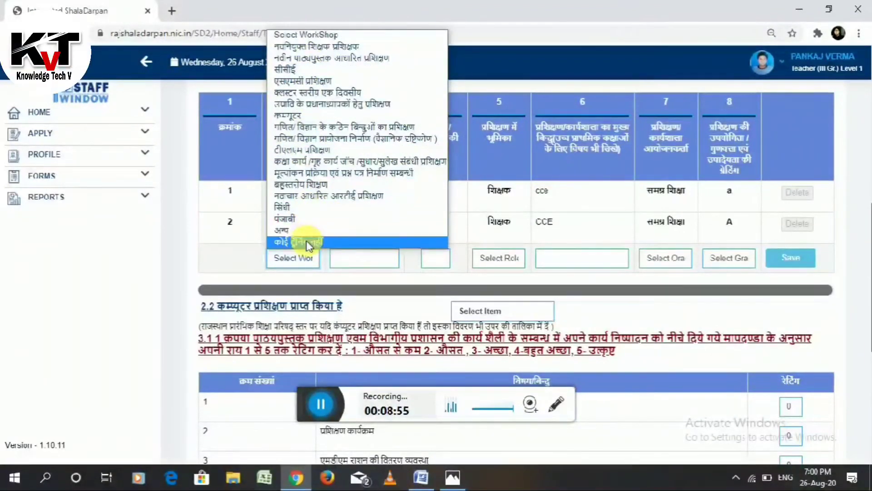
{"action": "left_click", "coordinate": [206, 270]}
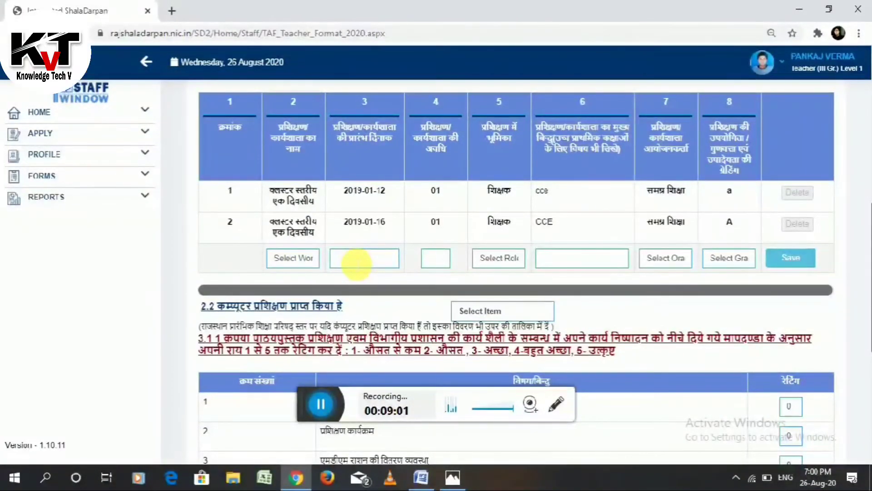
{"action": "left_click", "coordinate": [385, 263]}
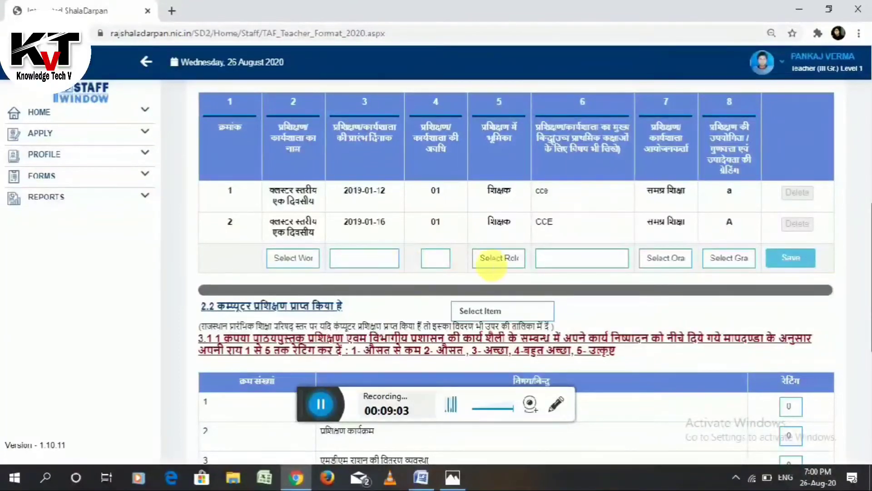
{"action": "scroll", "coordinate": [590, 265], "scroll_direction": "down", "scroll_amount": 3}
{"action": "left_click", "coordinate": [652, 205]}
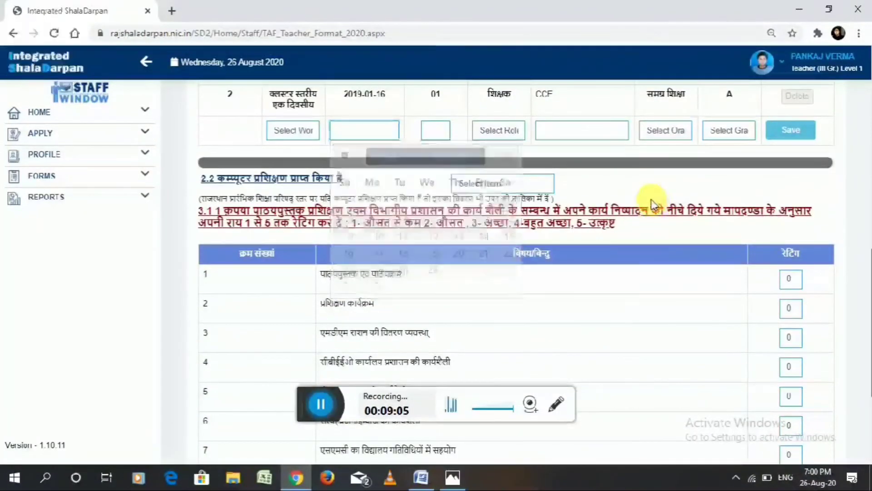
Set the answer on computer training received in section 2.2 to No
{"action": "left_click", "coordinate": [510, 184]}
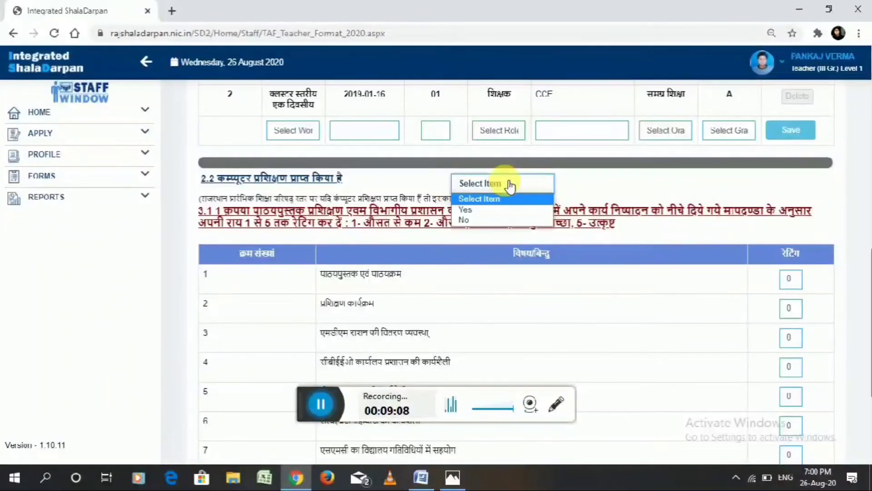
{"action": "left_click", "coordinate": [489, 211]}
{"action": "left_click", "coordinate": [496, 186]}
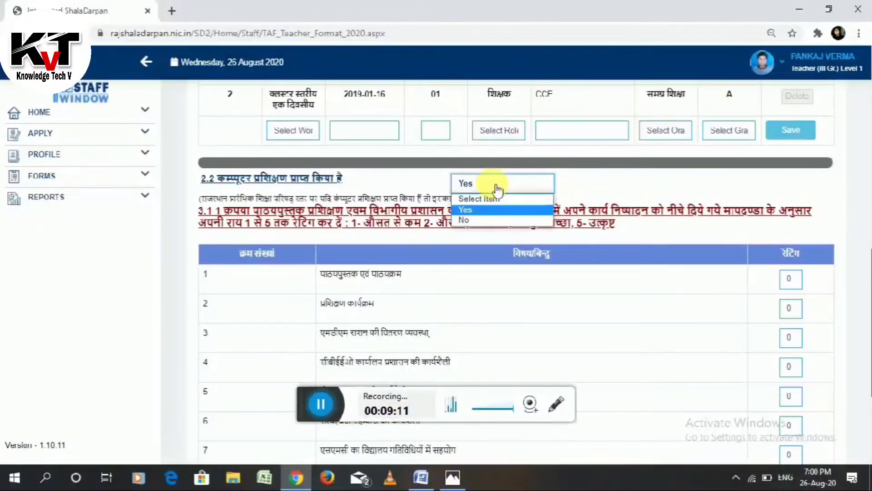
{"action": "left_click", "coordinate": [480, 221]}
In section 3.1.1, rate पाठ्यपुस्तक एवं पाठ्यक्रम 4 and items 2 to 8 as 5, and save Part 3/4
{"action": "scroll", "coordinate": [644, 182], "scroll_direction": "down", "scroll_amount": 2}
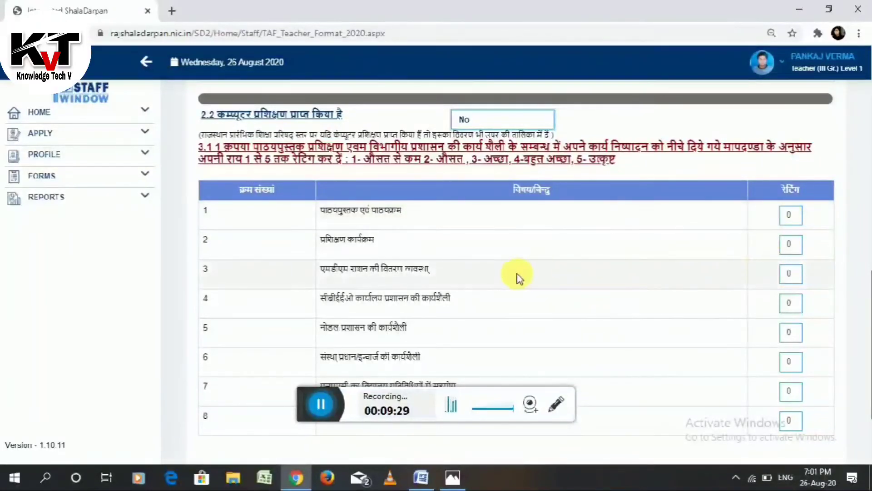
{"action": "scroll", "coordinate": [594, 352], "scroll_direction": "down", "scroll_amount": 3}
{"action": "scroll", "coordinate": [593, 351], "scroll_direction": "up", "scroll_amount": 3}
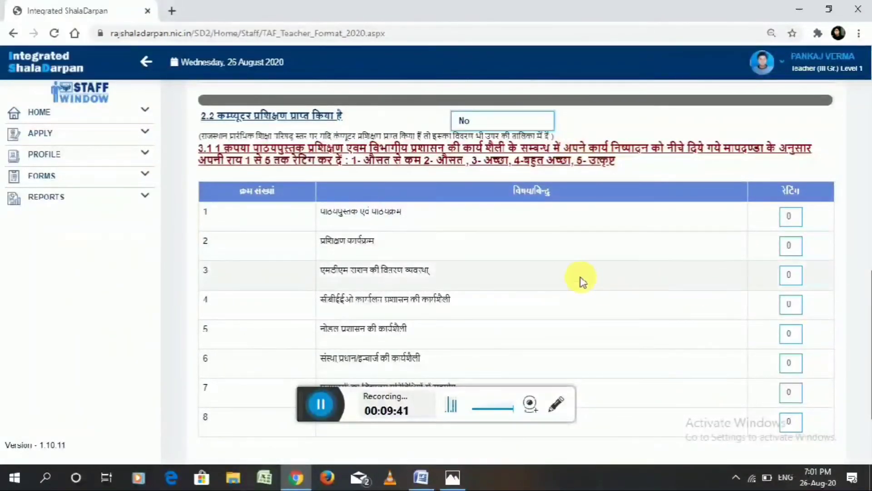
{"action": "scroll", "coordinate": [573, 274], "scroll_direction": "down", "scroll_amount": 3}
{"action": "scroll", "coordinate": [573, 275], "scroll_direction": "up", "scroll_amount": 3}
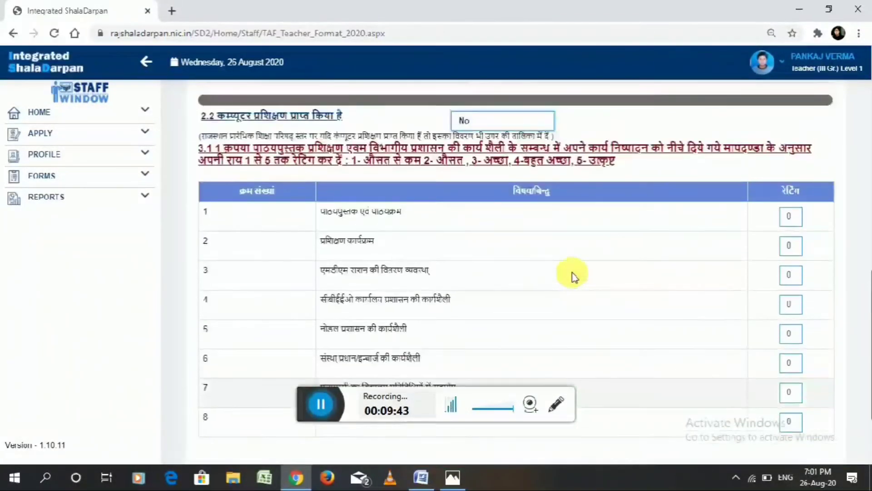
{"action": "left_click", "coordinate": [326, 408]}
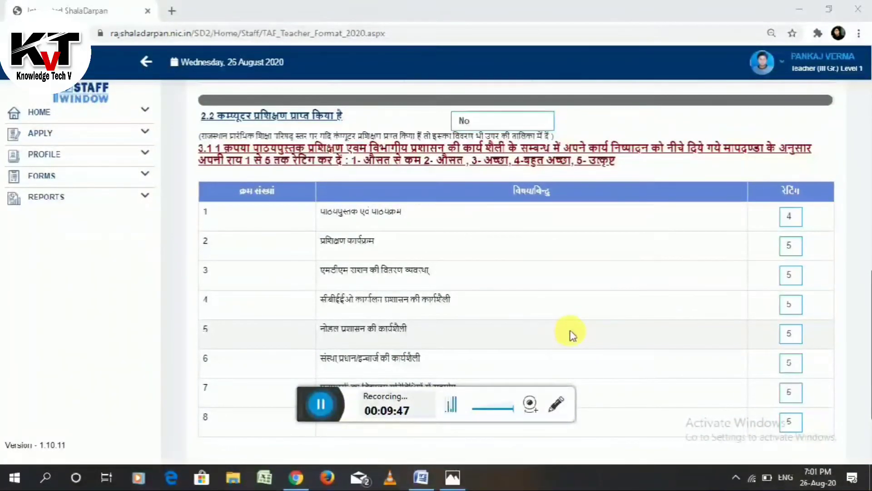
{"action": "scroll", "coordinate": [568, 332], "scroll_direction": "down", "scroll_amount": 3}
{"action": "left_click", "coordinate": [544, 361]}
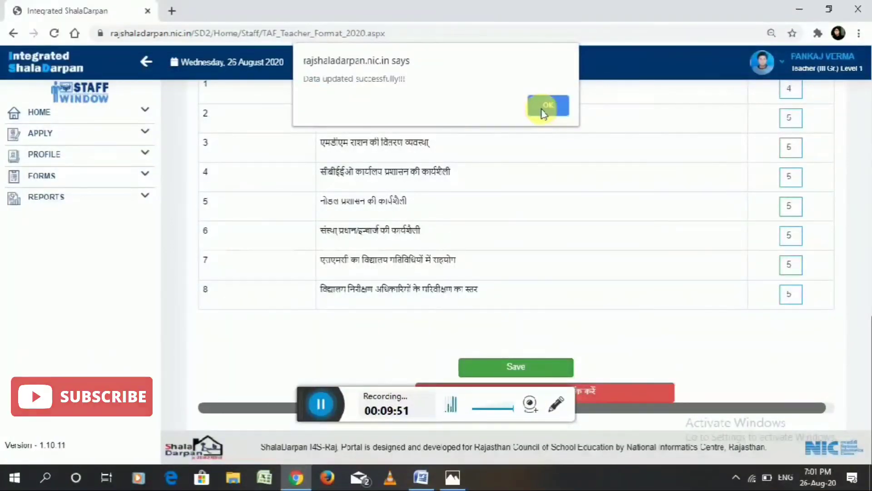
{"action": "left_click", "coordinate": [543, 109]}
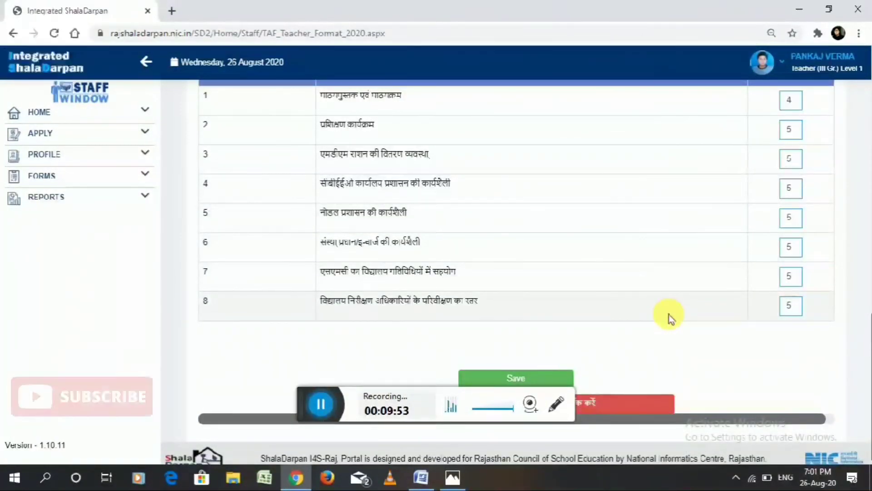
{"action": "scroll", "coordinate": [668, 318], "scroll_direction": "up", "scroll_amount": 15}
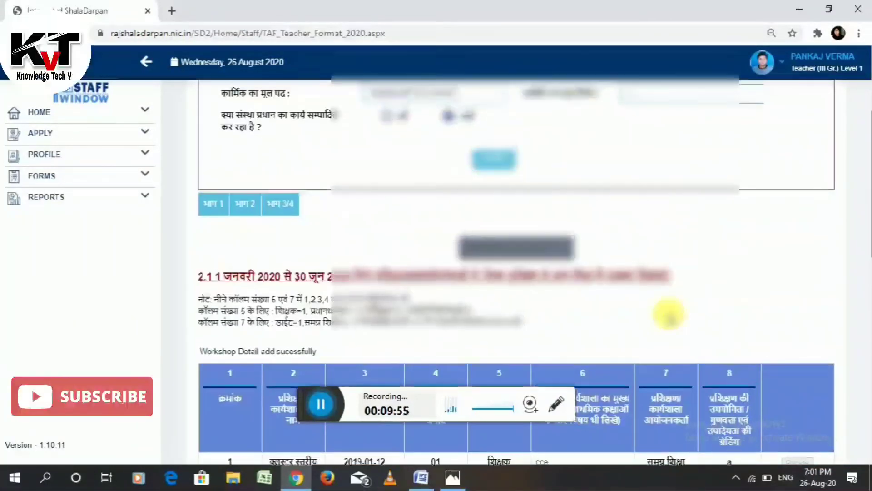
{"action": "scroll", "coordinate": [668, 315], "scroll_direction": "up", "scroll_amount": 4}
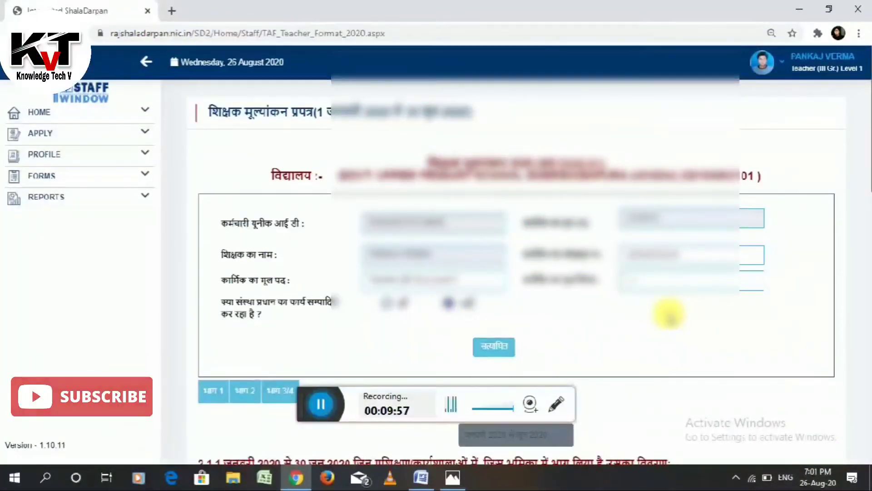
{"action": "scroll", "coordinate": [669, 315], "scroll_direction": "down", "scroll_amount": 20}
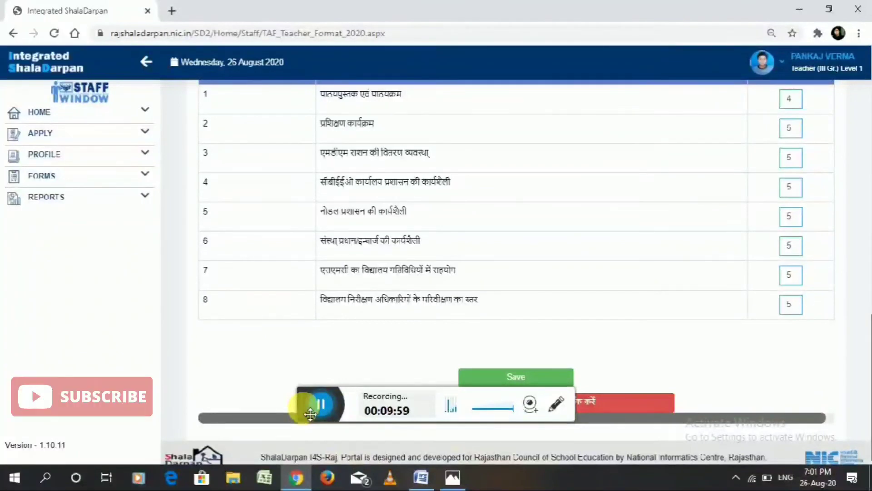
{"action": "left_click_drag", "start_coordinate": [310, 414], "coordinate": [314, 480]}
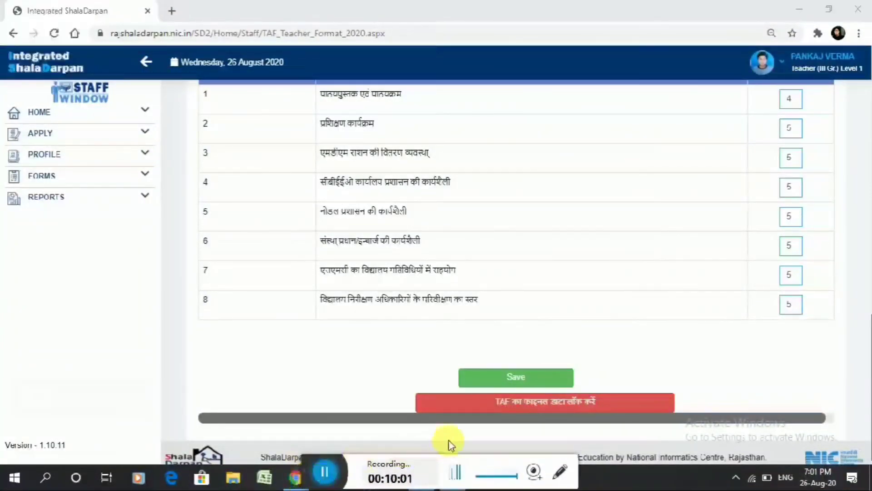